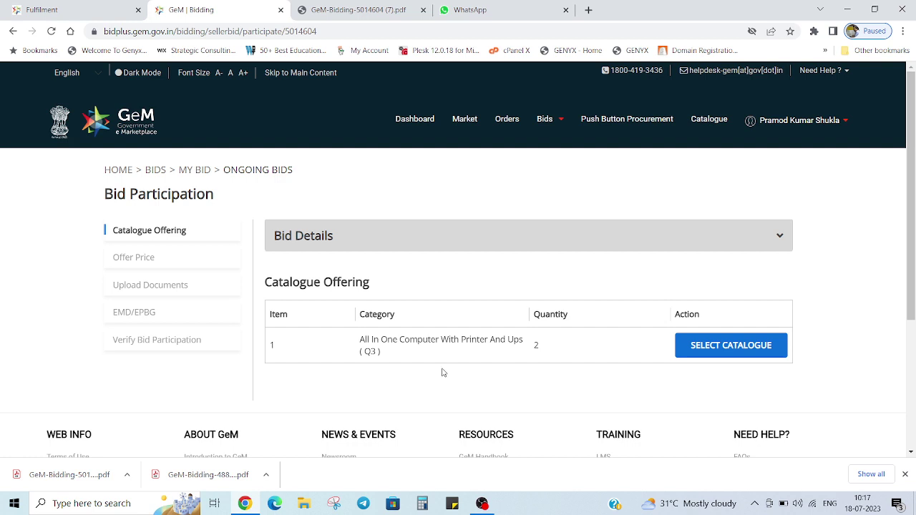
- Open the catalogue selection for the All In One Computer With Printer And Ups item and let its product list load
{"action": "left_click", "coordinate": [735, 351]}
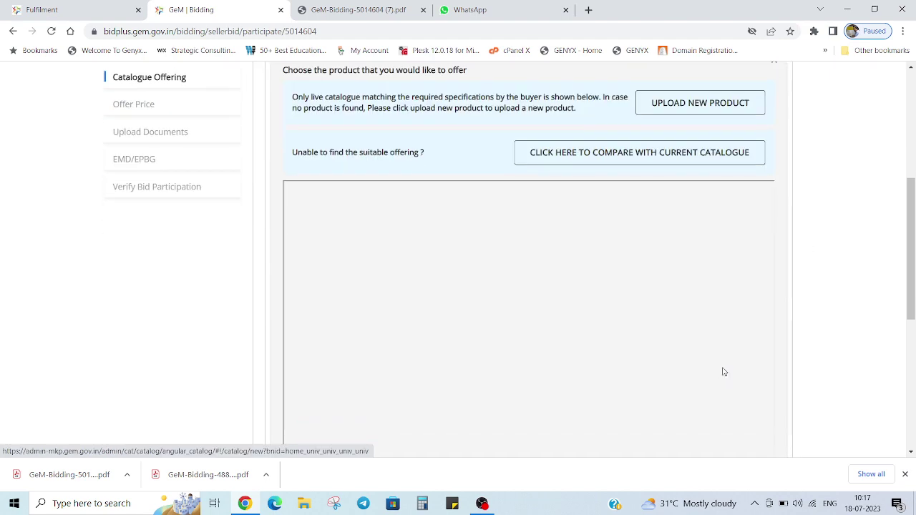
{"action": "scroll", "coordinate": [723, 371], "scroll_direction": "down", "scroll_amount": 5}
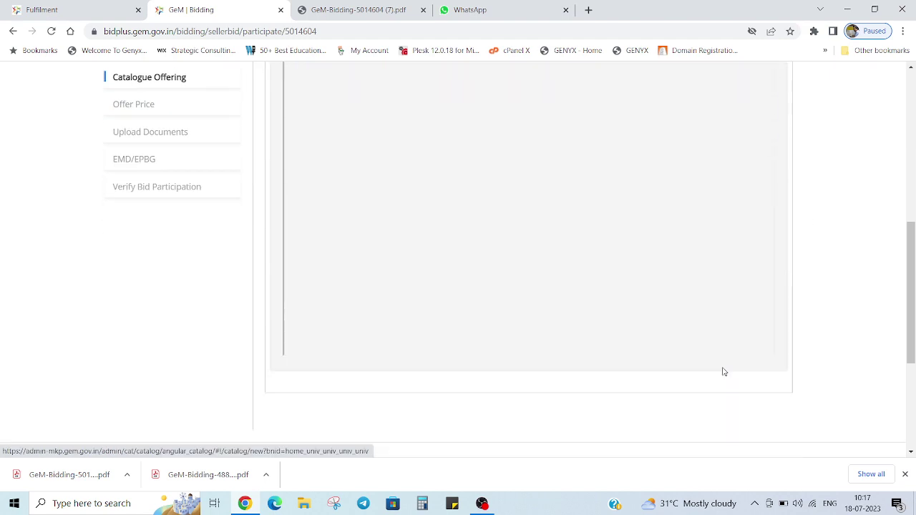
{"action": "scroll", "coordinate": [723, 372], "scroll_direction": "up", "scroll_amount": 7}
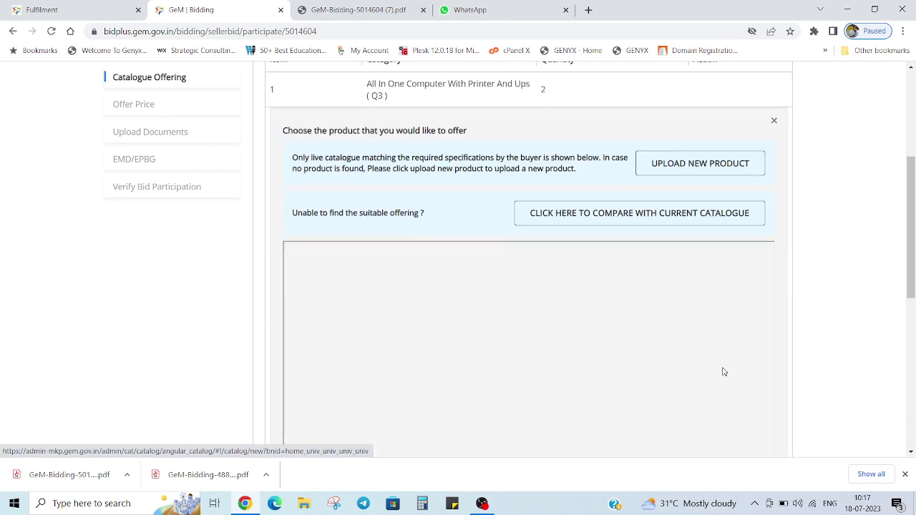
{"action": "scroll", "coordinate": [723, 371], "scroll_direction": "up", "scroll_amount": 2}
{"action": "scroll", "coordinate": [722, 371], "scroll_direction": "down", "scroll_amount": 8}
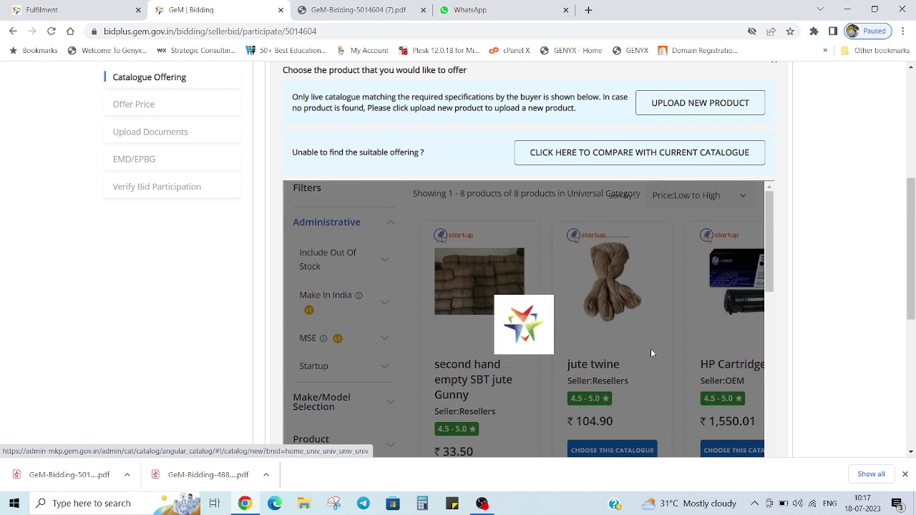
- Look through the live catalogue products for one that suits the bid item, checking the whole list
{"action": "scroll", "coordinate": [652, 351], "scroll_direction": "down", "scroll_amount": 5}
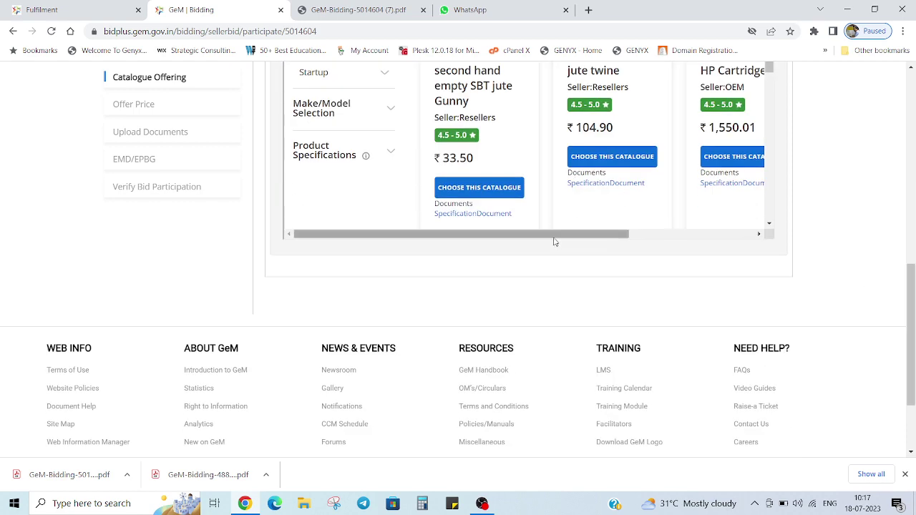
{"action": "left_click_drag", "start_coordinate": [554, 237], "coordinate": [668, 238]}
{"action": "scroll", "coordinate": [661, 207], "scroll_direction": "up", "scroll_amount": 1}
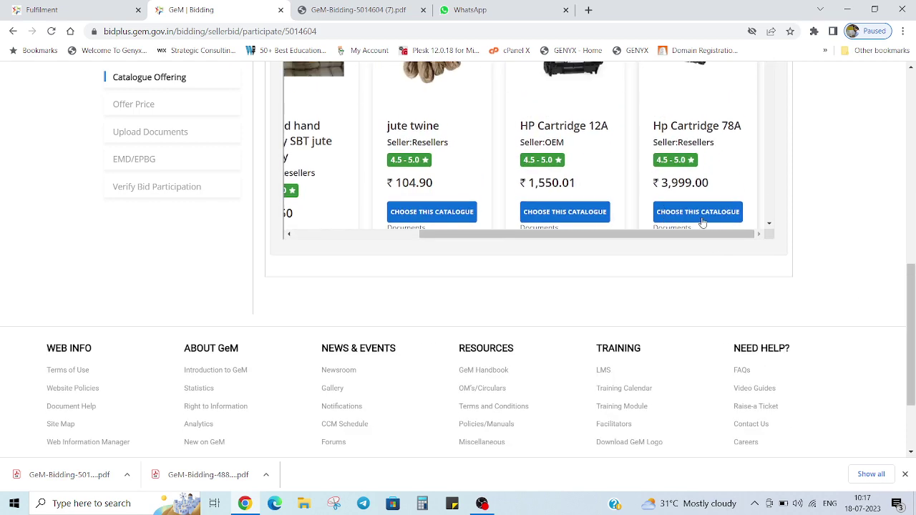
{"action": "scroll", "coordinate": [900, 254], "scroll_direction": "up", "scroll_amount": 4}
{"action": "scroll", "coordinate": [755, 297], "scroll_direction": "down", "scroll_amount": 5}
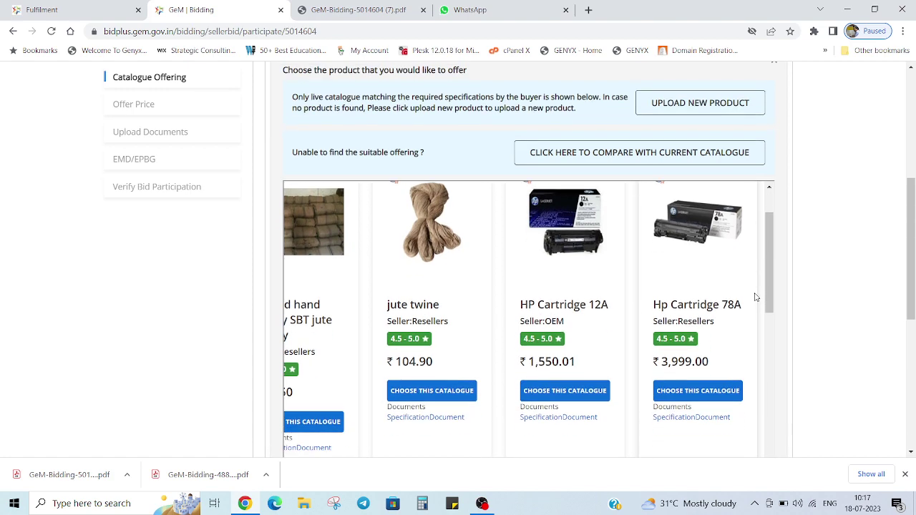
{"action": "scroll", "coordinate": [753, 288], "scroll_direction": "up", "scroll_amount": 1}
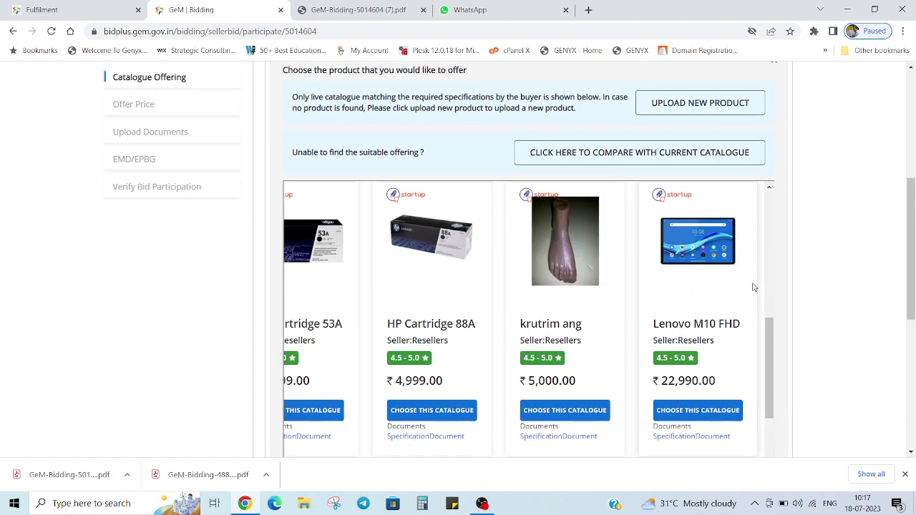
{"action": "scroll", "coordinate": [752, 287], "scroll_direction": "down", "scroll_amount": 6}
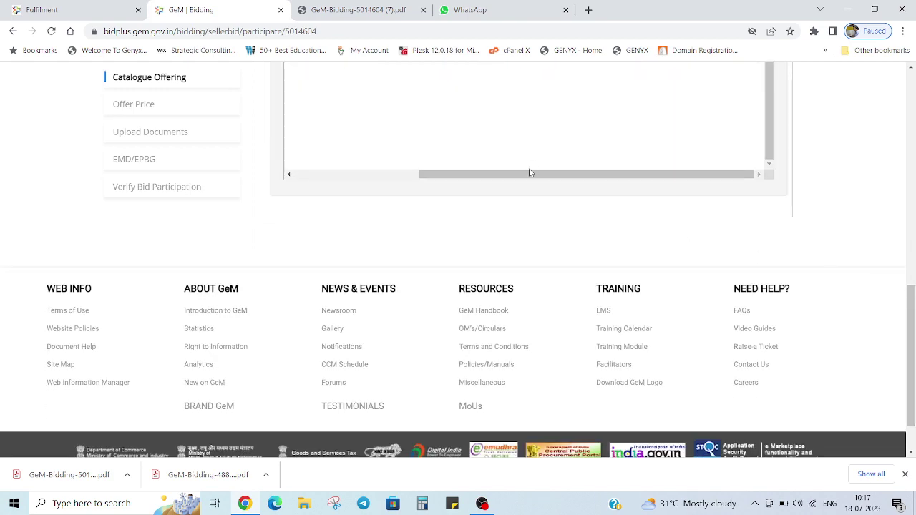
{"action": "left_click_drag", "start_coordinate": [528, 172], "coordinate": [441, 187]}
{"action": "scroll", "coordinate": [489, 203], "scroll_direction": "up", "scroll_amount": 5}
{"action": "scroll", "coordinate": [528, 260], "scroll_direction": "up", "scroll_amount": 2}
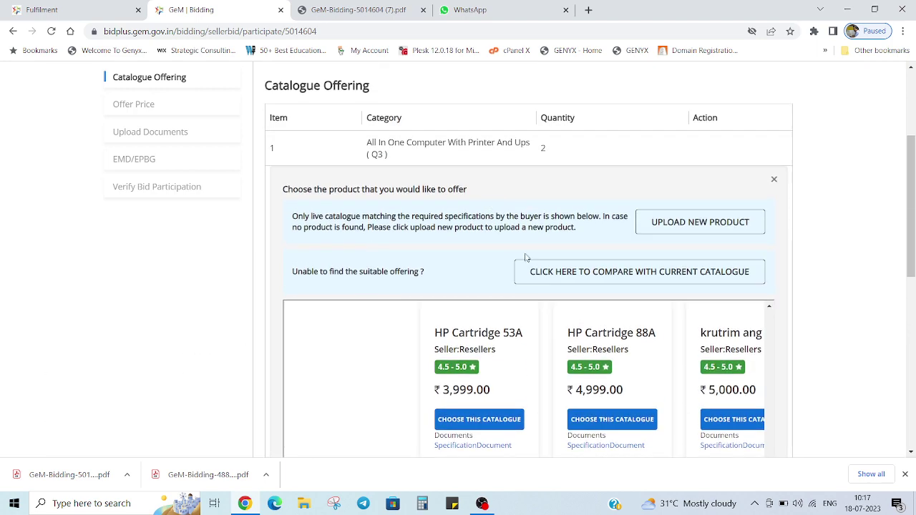
{"action": "scroll", "coordinate": [816, 325], "scroll_direction": "down", "scroll_amount": 2}
{"action": "scroll", "coordinate": [579, 311], "scroll_direction": "up", "scroll_amount": 3}
{"action": "scroll", "coordinate": [579, 311], "scroll_direction": "up", "scroll_amount": 3}
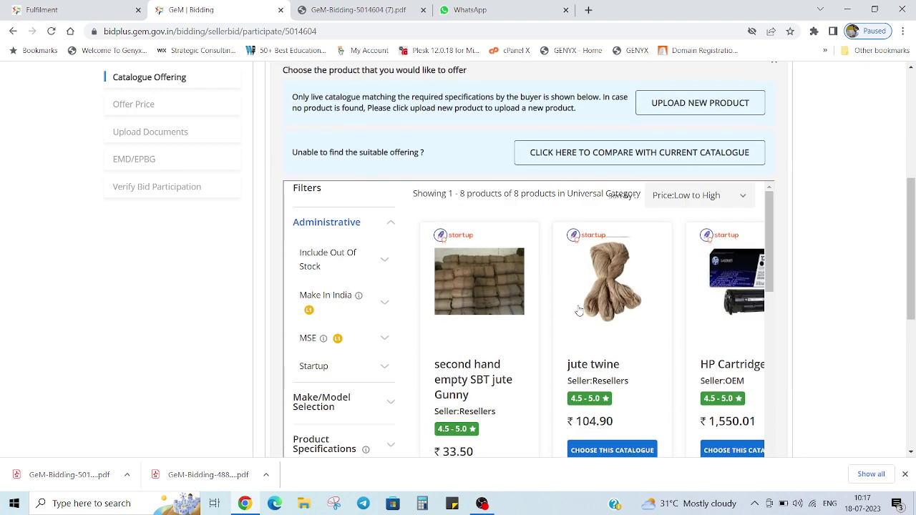
{"action": "scroll", "coordinate": [579, 310], "scroll_direction": "down", "scroll_amount": 4}
{"action": "scroll", "coordinate": [578, 310], "scroll_direction": "down", "scroll_amount": 3}
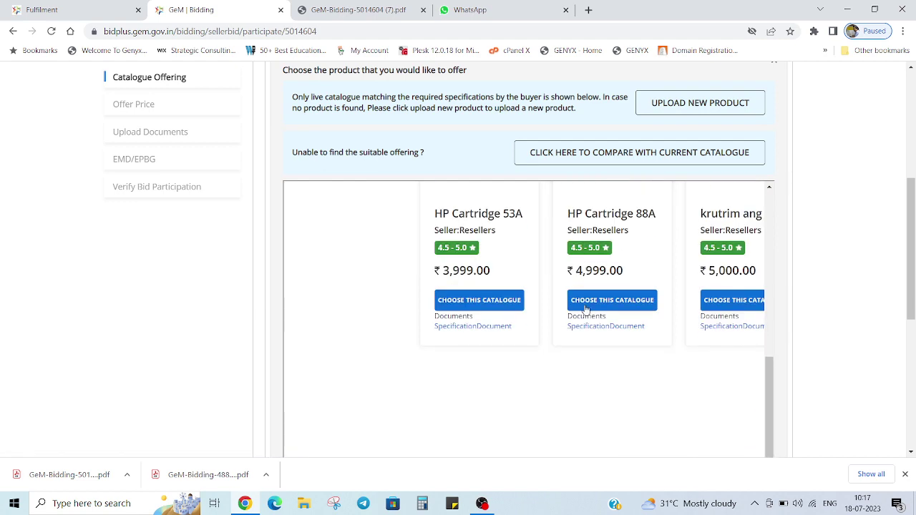
{"action": "scroll", "coordinate": [869, 322], "scroll_direction": "down", "scroll_amount": 6}
{"action": "scroll", "coordinate": [872, 324], "scroll_direction": "up", "scroll_amount": 6}
{"action": "scroll", "coordinate": [872, 324], "scroll_direction": "up", "scroll_amount": 4}
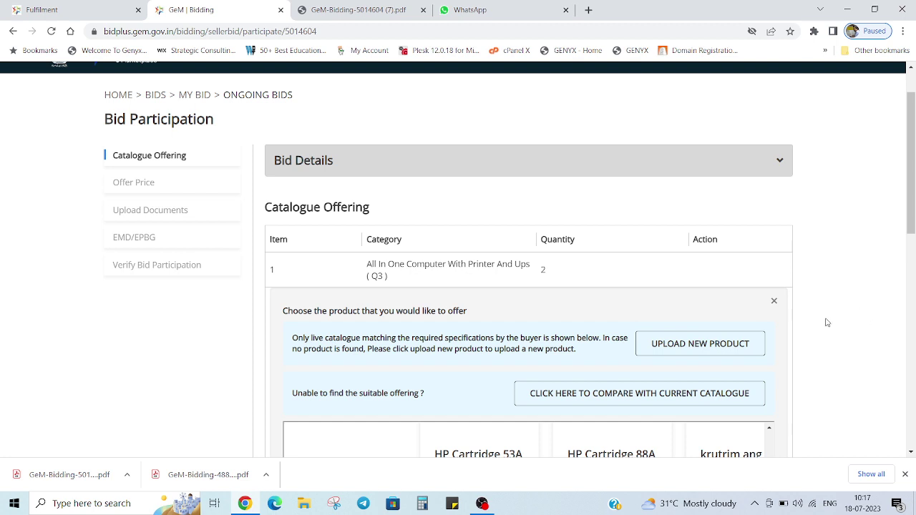
{"action": "scroll", "coordinate": [859, 371], "scroll_direction": "down", "scroll_amount": 2}
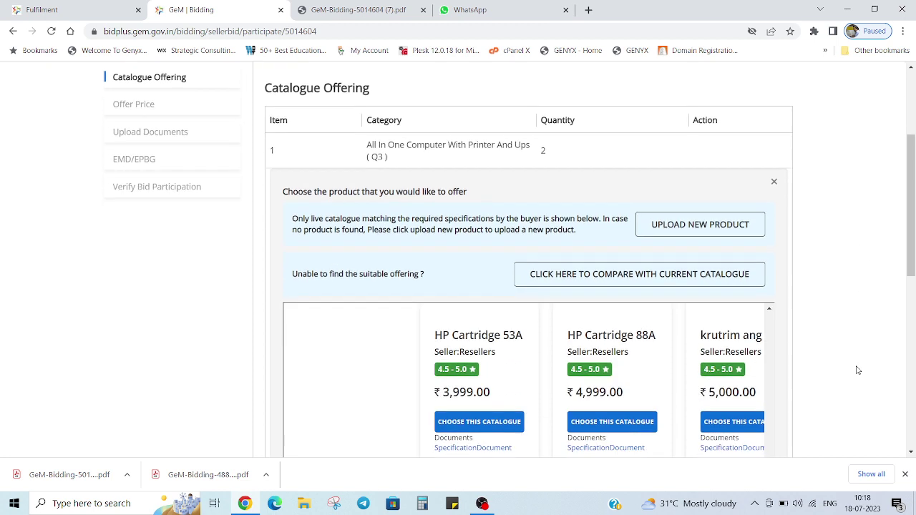
- Start uploading a new product and go to the Brand/OEM entry in the Universal Category's general information
{"action": "left_click", "coordinate": [722, 227]}
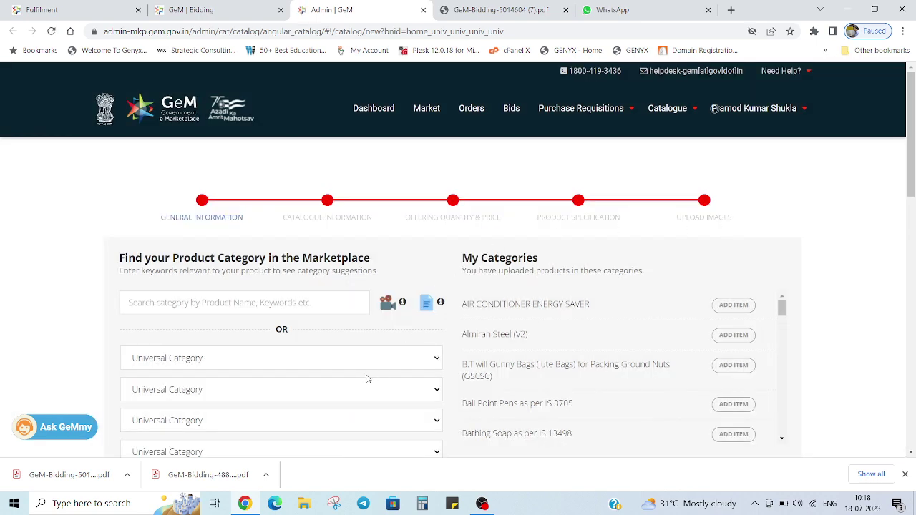
{"action": "scroll", "coordinate": [366, 378], "scroll_direction": "down", "scroll_amount": 11}
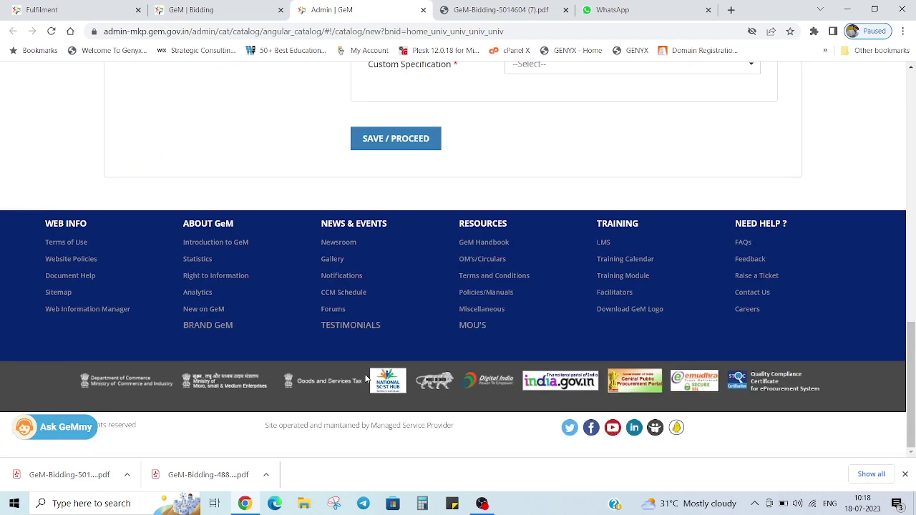
{"action": "scroll", "coordinate": [367, 378], "scroll_direction": "up", "scroll_amount": 5}
{"action": "left_click", "coordinate": [405, 355]}
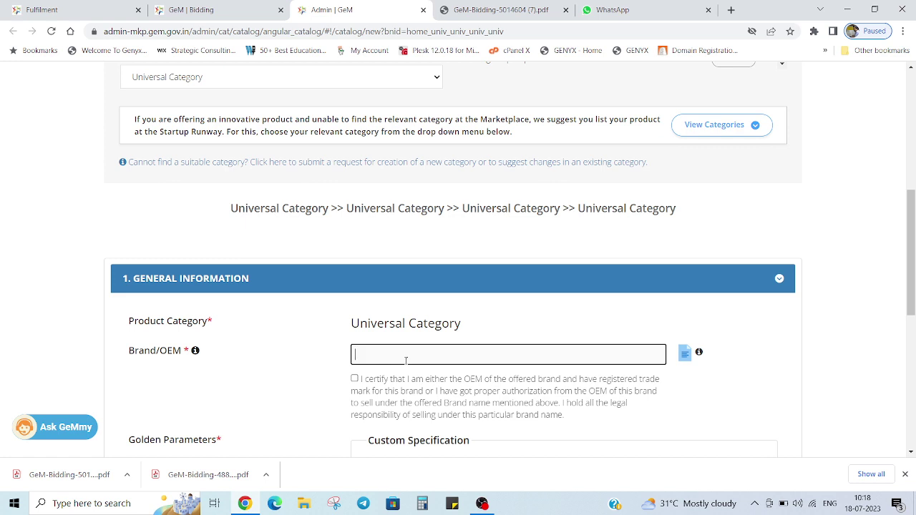
- Switch to WhatsApp, search for the supplier's chat, and read the forwarded HP All-in-One Desktop PC specifications
{"action": "left_click", "coordinate": [611, 14]}
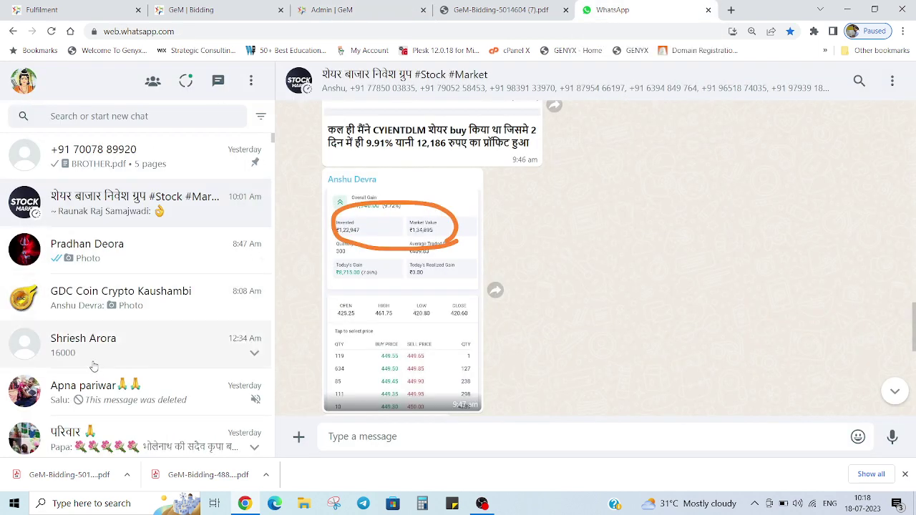
{"action": "scroll", "coordinate": [102, 368], "scroll_direction": "down", "scroll_amount": 3}
{"action": "scroll", "coordinate": [115, 358], "scroll_direction": "down", "scroll_amount": 3}
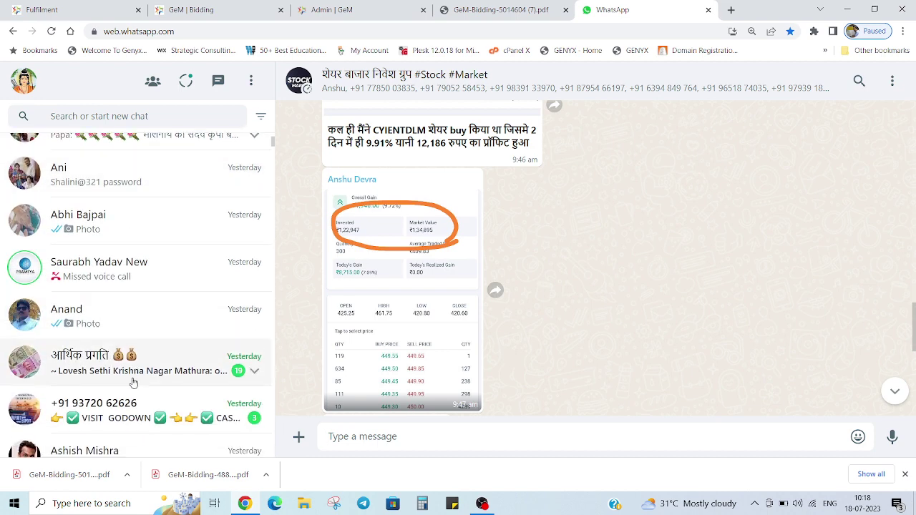
{"action": "scroll", "coordinate": [127, 361], "scroll_direction": "up", "scroll_amount": 6}
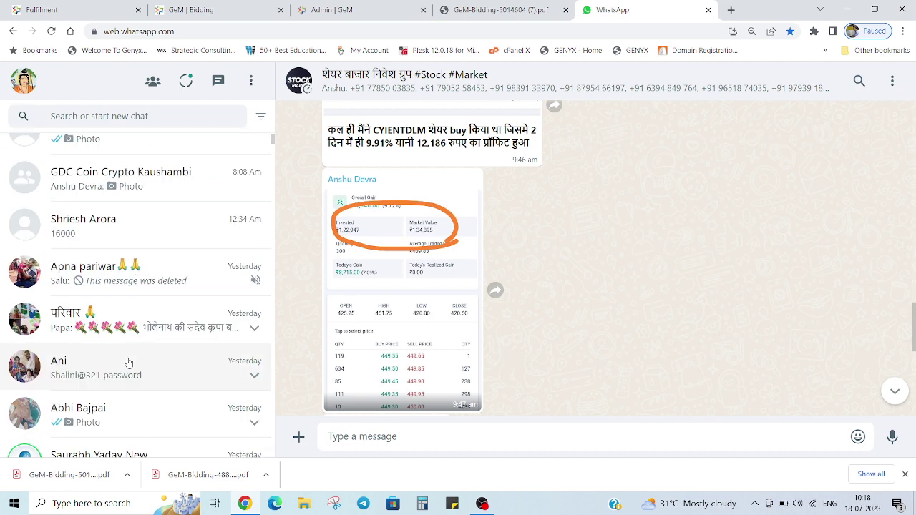
{"action": "left_click", "coordinate": [130, 113]}
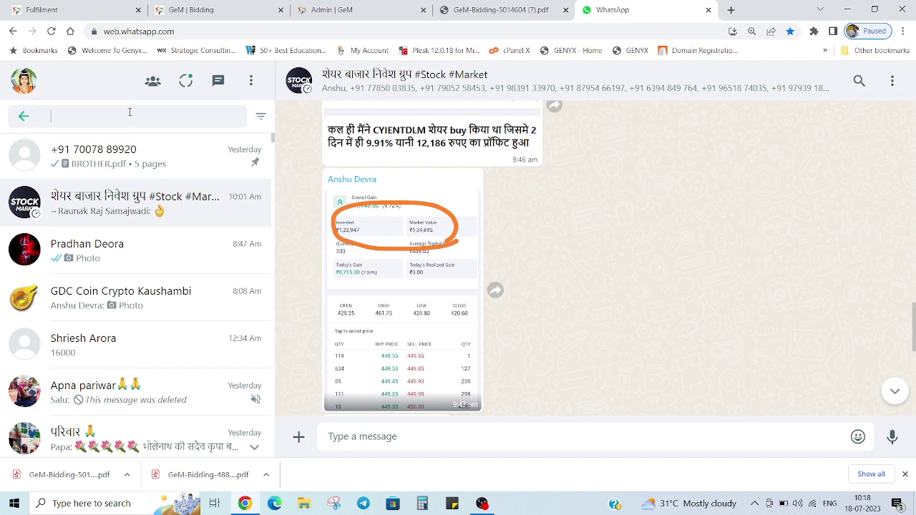
{"action": "type", "text": "SA"}
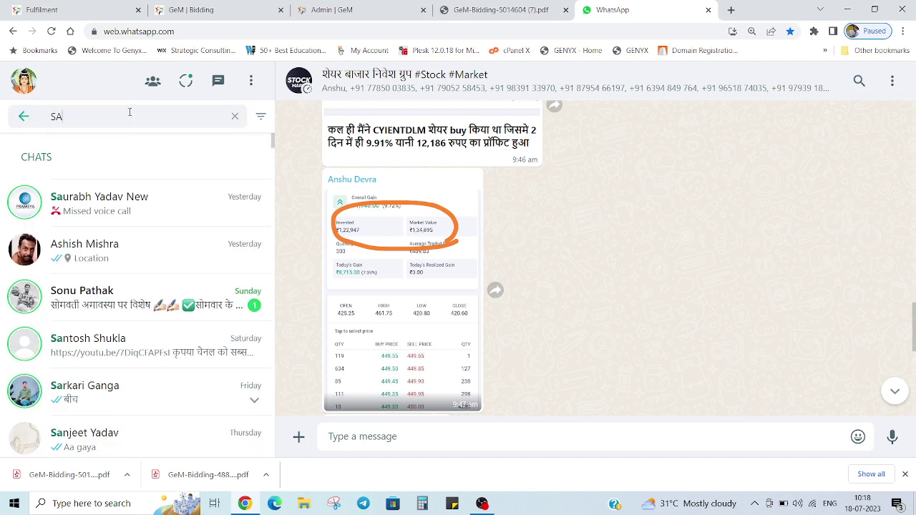
{"action": "left_click", "coordinate": [112, 208]}
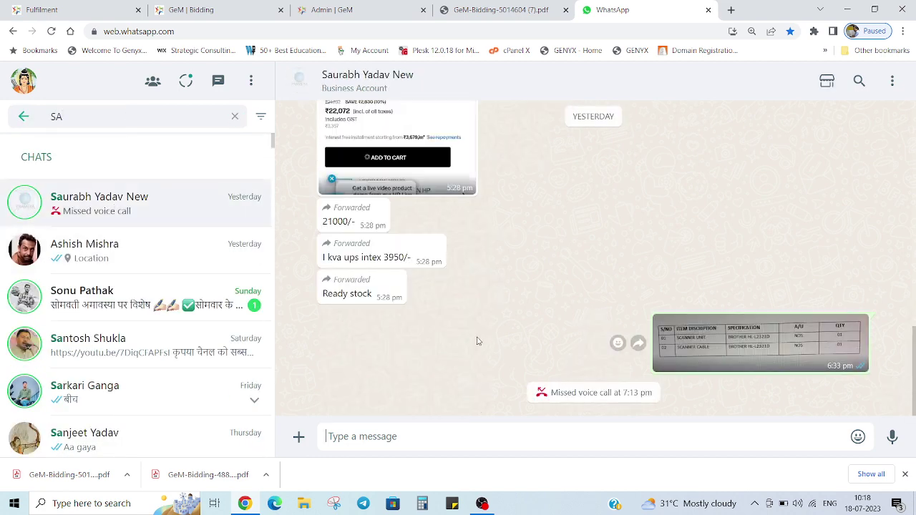
{"action": "scroll", "coordinate": [477, 332], "scroll_direction": "up", "scroll_amount": 10}
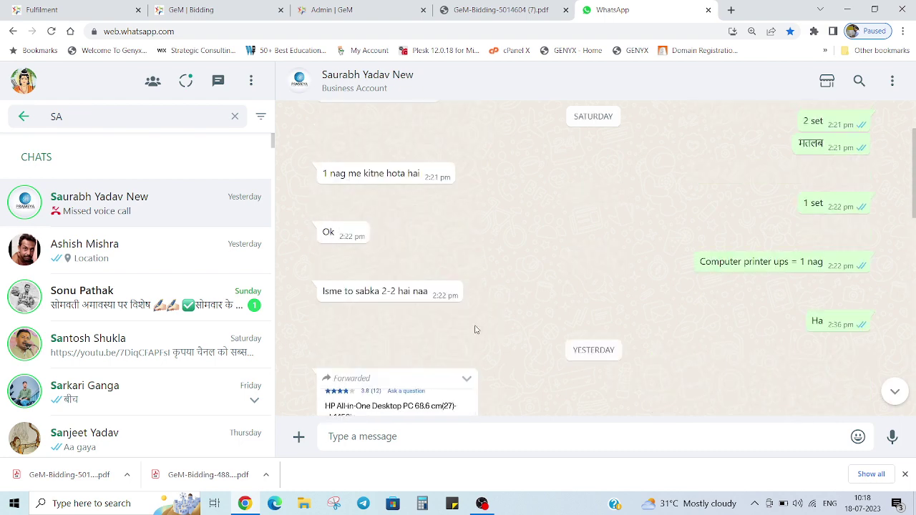
{"action": "scroll", "coordinate": [476, 331], "scroll_direction": "down", "scroll_amount": 3}
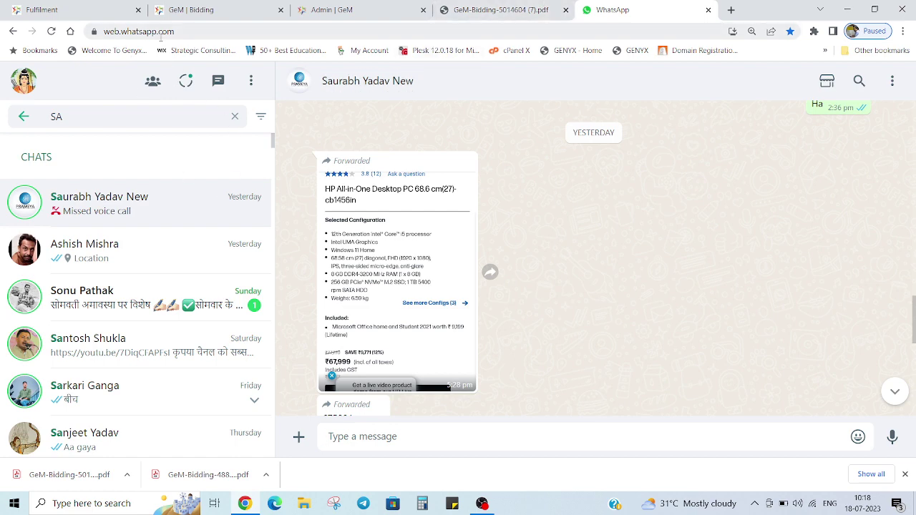
- Open Google in a new browser tab and search for "hp all in one desktop"
{"action": "left_click", "coordinate": [731, 10]}
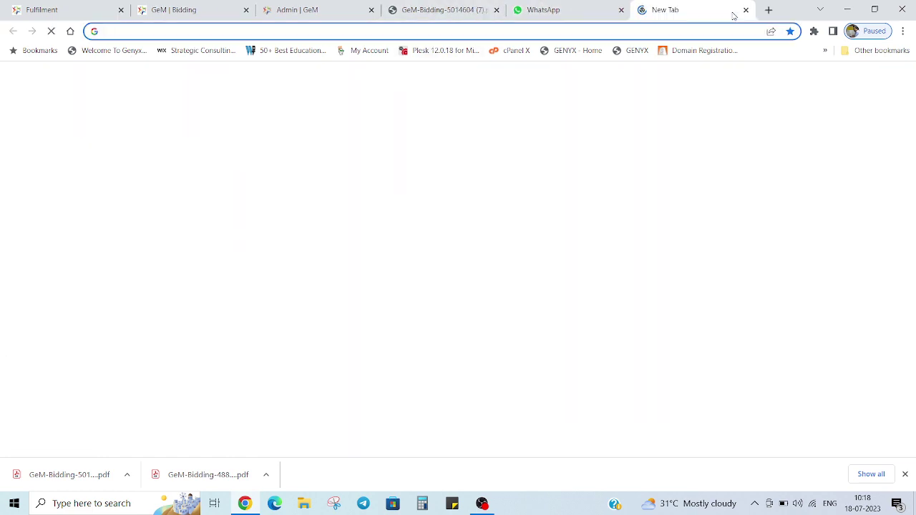
{"action": "type", "text": "G"}
{"action": "key", "text": "Return"}
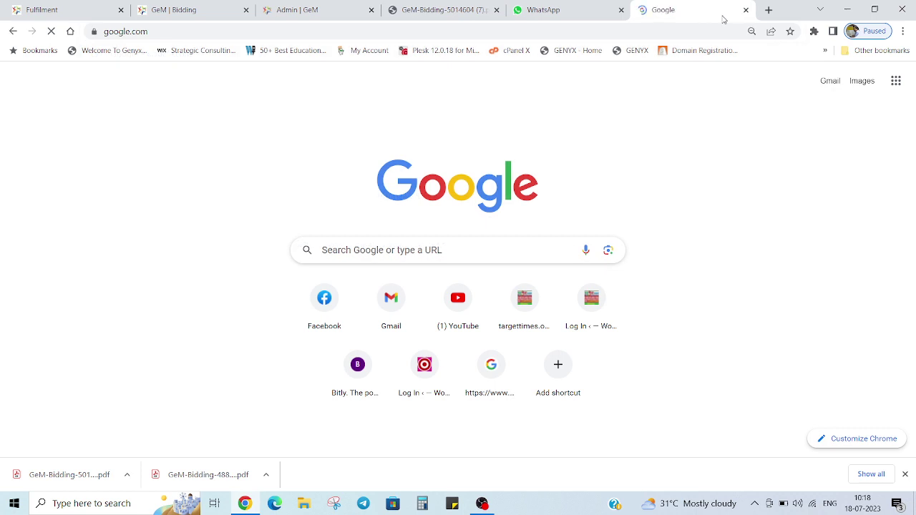
{"action": "left_click", "coordinate": [423, 237]}
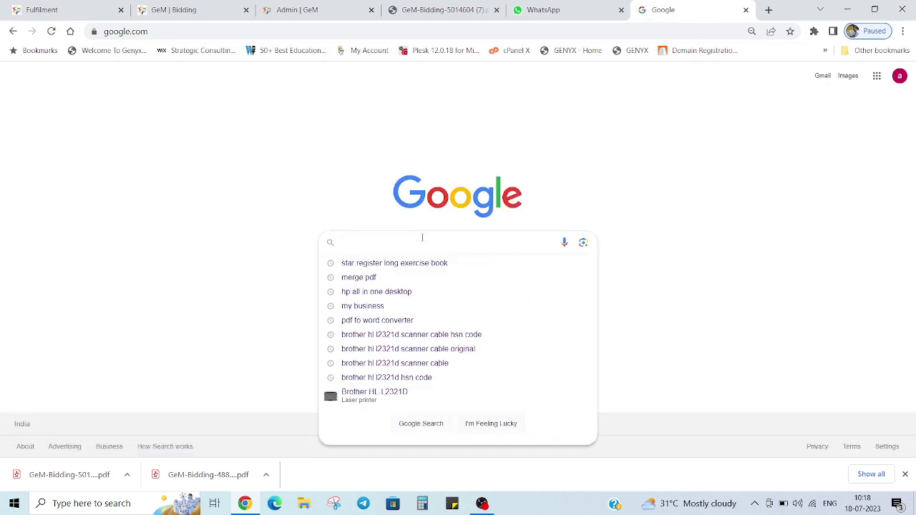
{"action": "type", "text": "HP"}
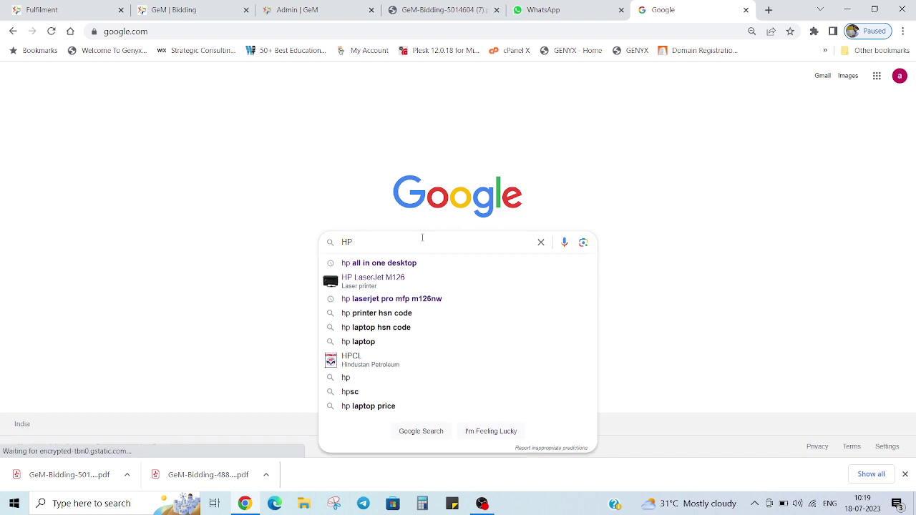
{"action": "left_click", "coordinate": [401, 263]}
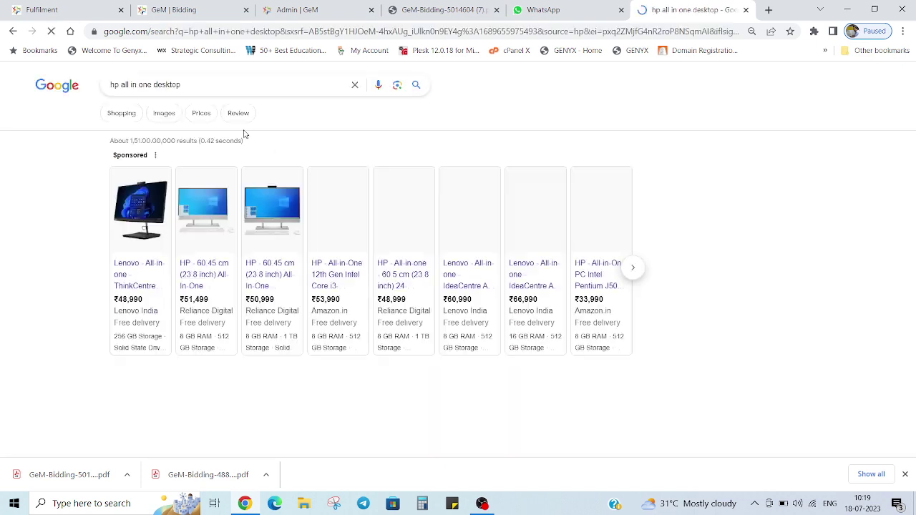
- Check the model in the supplier's WhatsApp message and search Google for "hp all-in-one desktop pc 68.6 cm(27)-cb1456in"
{"action": "left_click", "coordinate": [241, 84]}
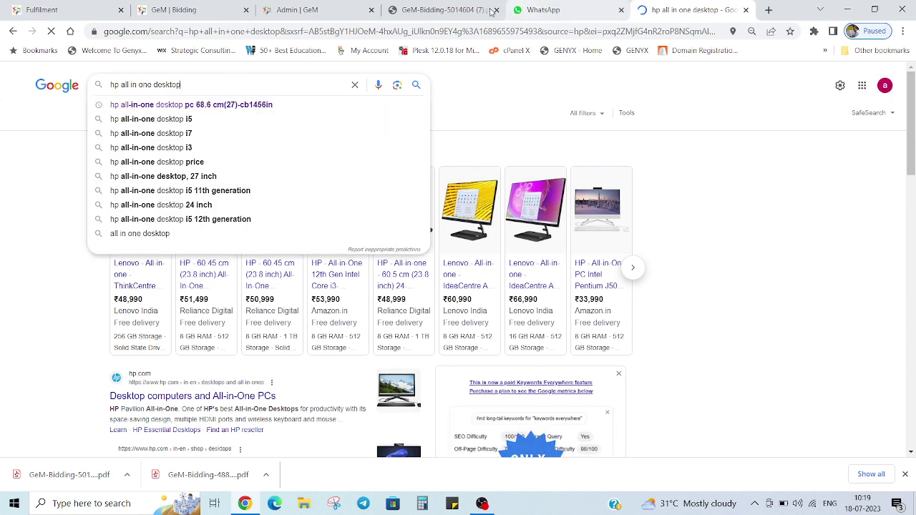
{"action": "left_click", "coordinate": [391, 13]}
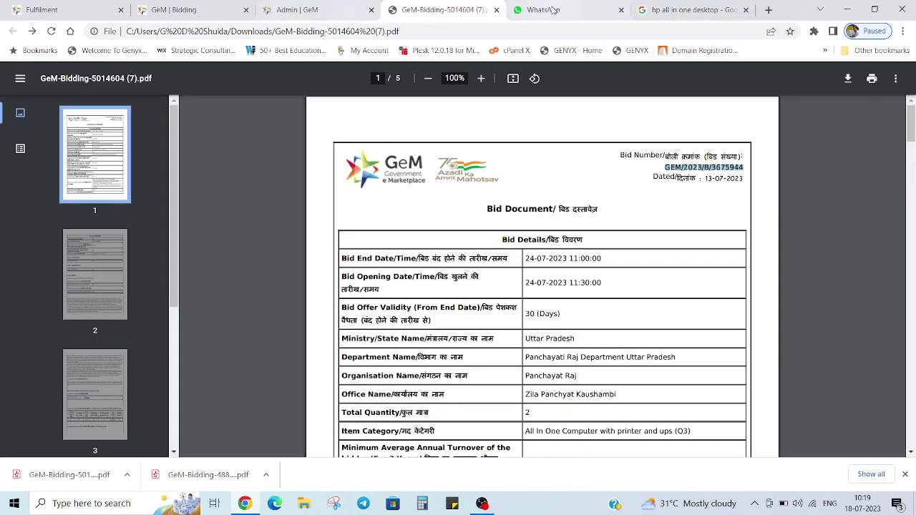
{"action": "left_click", "coordinate": [547, 10]}
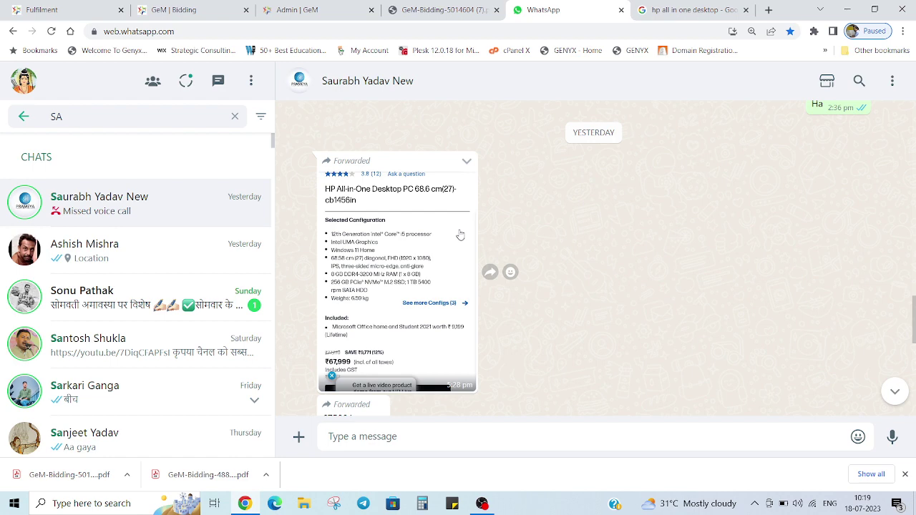
{"action": "left_click", "coordinate": [685, 10]}
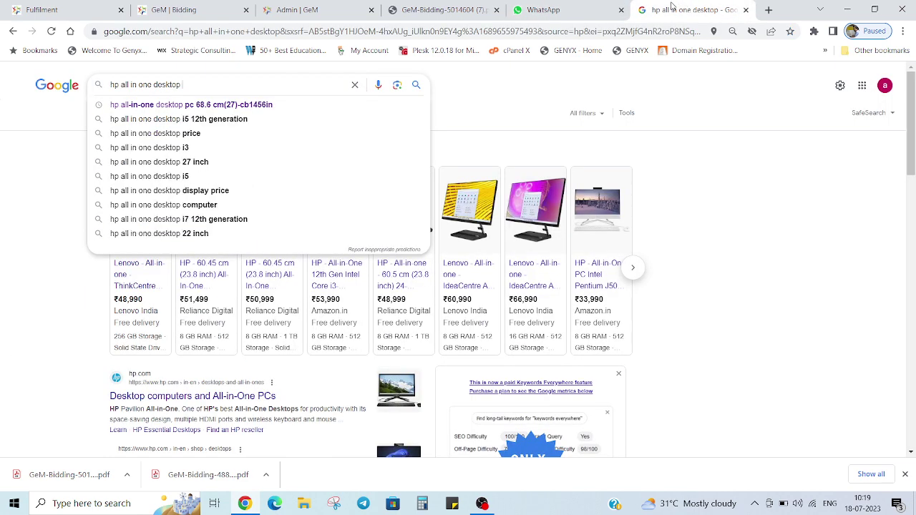
{"action": "left_click", "coordinate": [239, 106]}
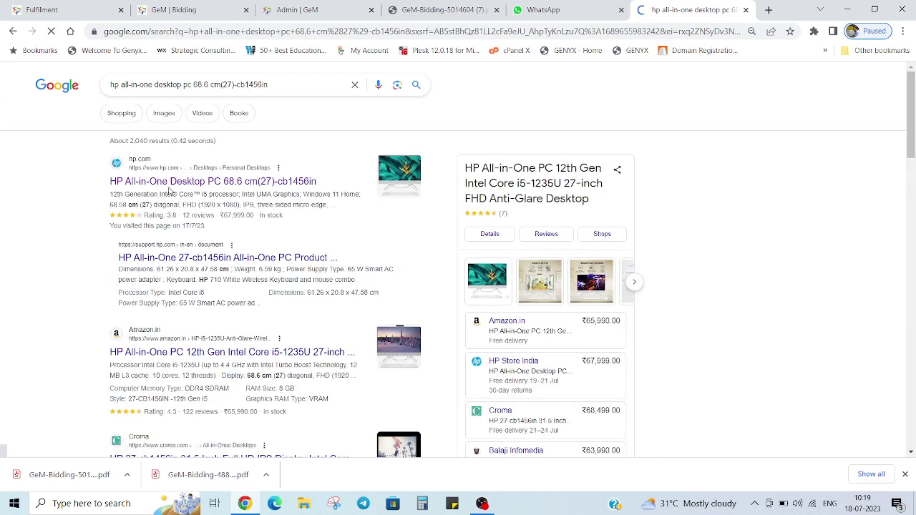
- Open HP's product page for the All-in-One Desktop PC 68.6 cm(27)-cb1456in in a new tab and review its configuration
{"action": "right_click", "coordinate": [169, 189]}
{"action": "left_click", "coordinate": [215, 196]}
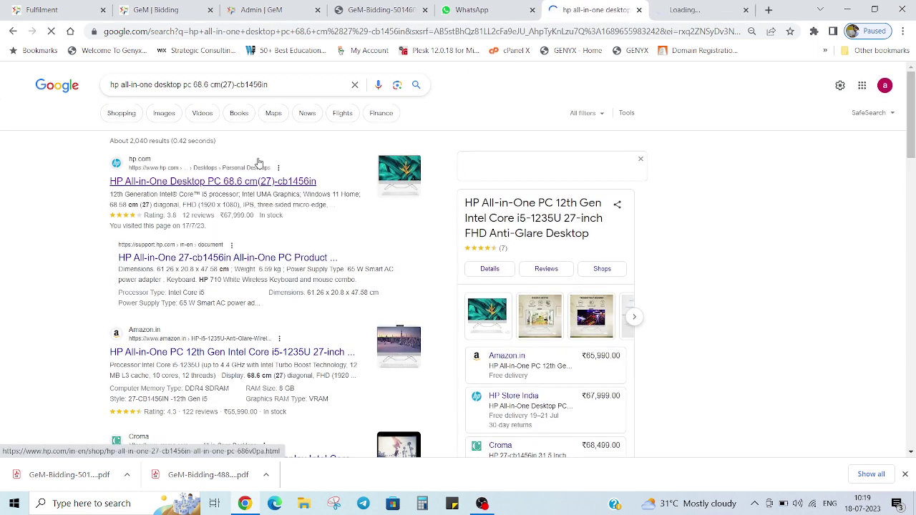
{"action": "left_click", "coordinate": [684, 9]}
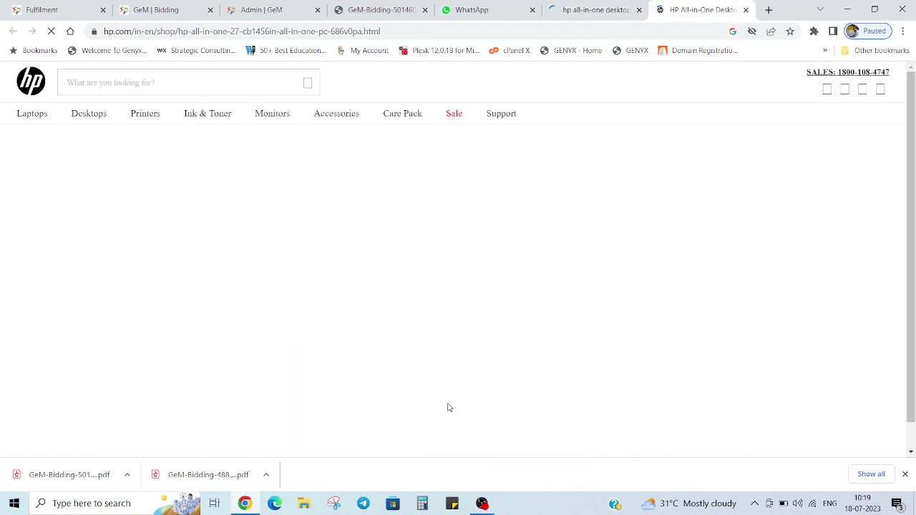
{"action": "scroll", "coordinate": [445, 408], "scroll_direction": "down", "scroll_amount": 2}
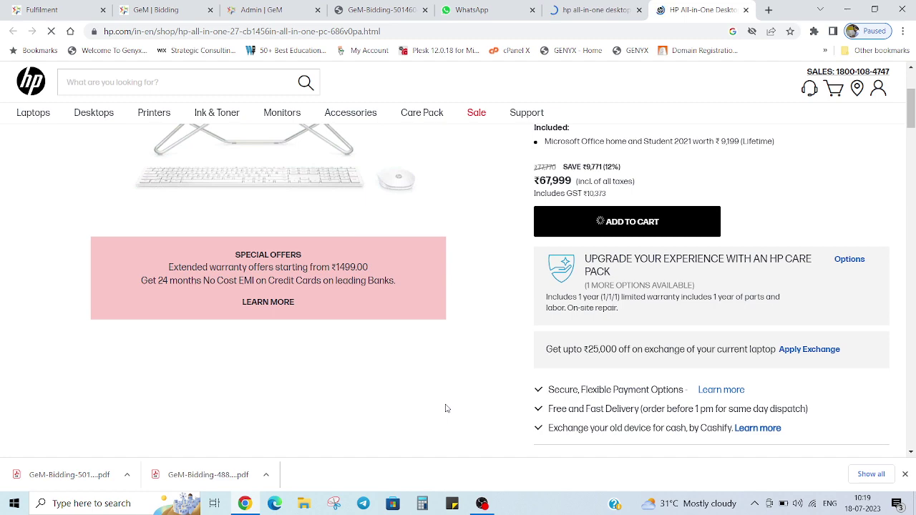
{"action": "scroll", "coordinate": [445, 408], "scroll_direction": "up", "scroll_amount": 2}
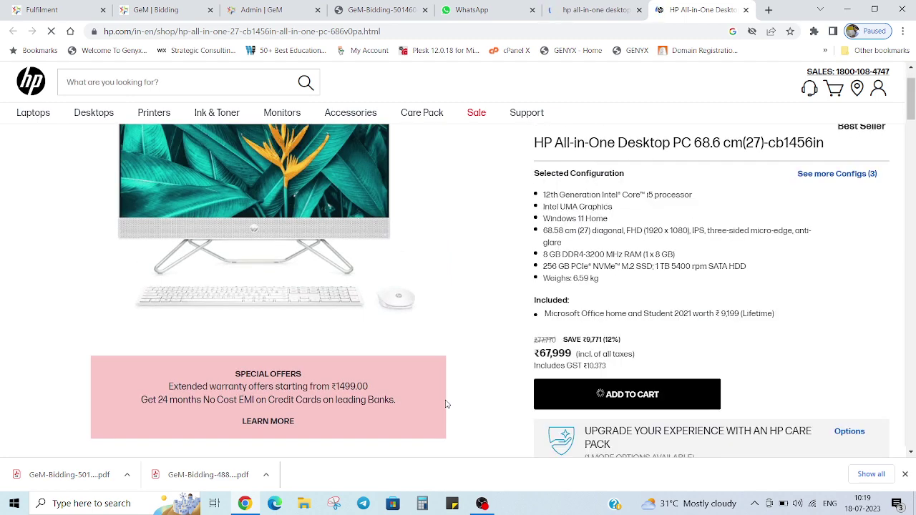
{"action": "scroll", "coordinate": [445, 403], "scroll_direction": "up", "scroll_amount": 1}
- Find the technical specifications section in the GeM bid document and open the Buyer Specification Document
{"action": "left_click", "coordinate": [371, 12]}
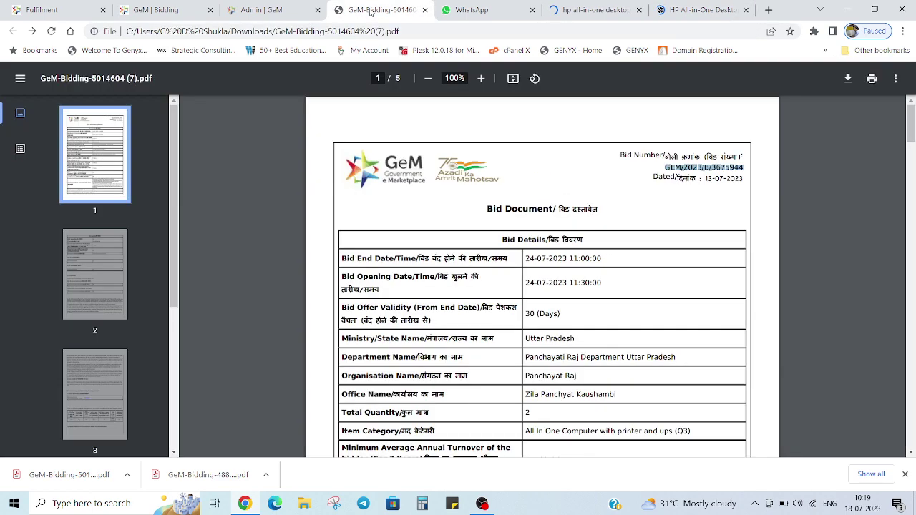
{"action": "scroll", "coordinate": [474, 404], "scroll_direction": "down", "scroll_amount": 8}
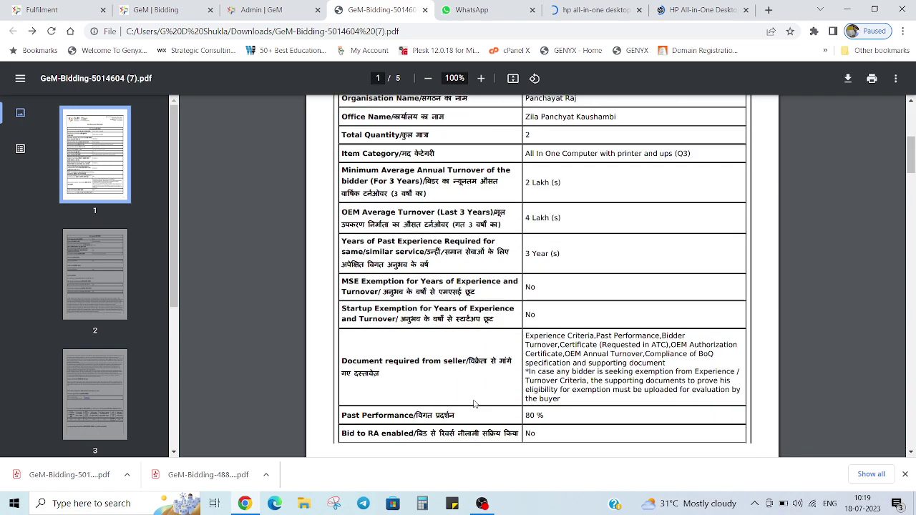
{"action": "scroll", "coordinate": [474, 404], "scroll_direction": "down", "scroll_amount": 10}
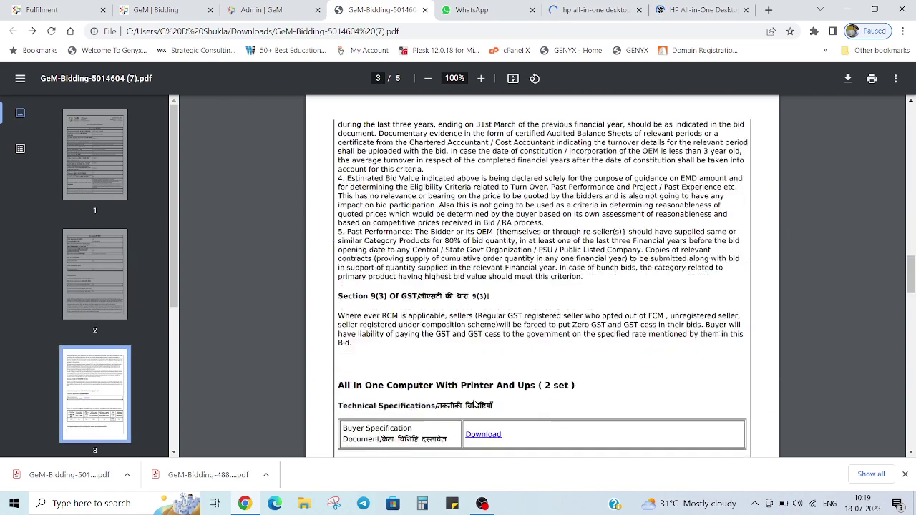
{"action": "scroll", "coordinate": [474, 404], "scroll_direction": "down", "scroll_amount": 3}
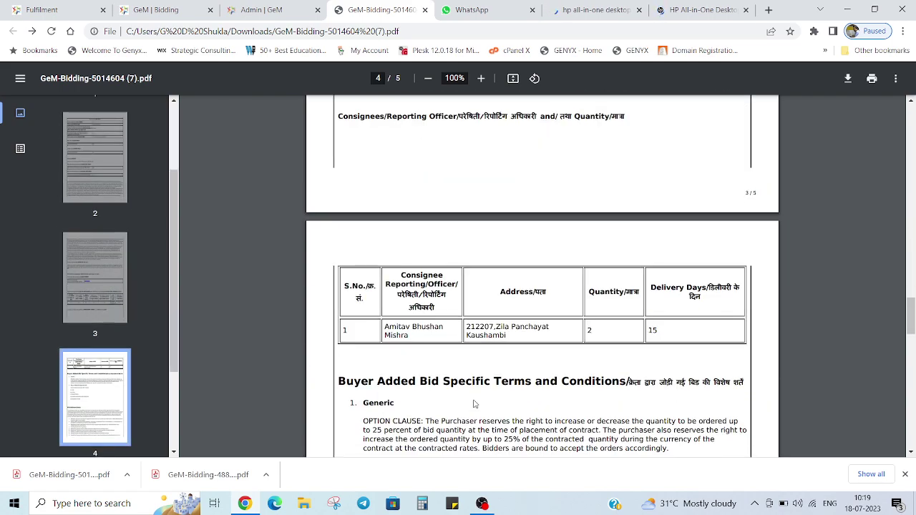
{"action": "scroll", "coordinate": [474, 404], "scroll_direction": "up", "scroll_amount": 12}
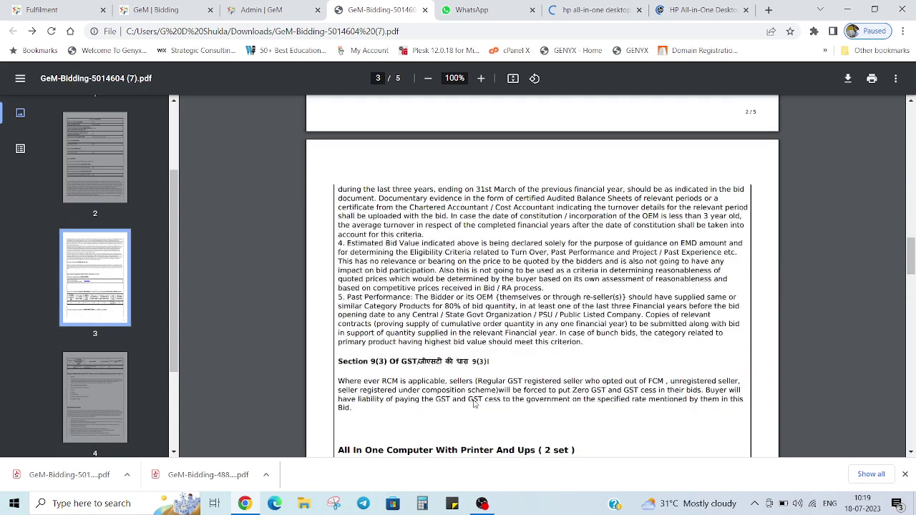
{"action": "scroll", "coordinate": [474, 404], "scroll_direction": "up", "scroll_amount": 3}
{"action": "scroll", "coordinate": [473, 405], "scroll_direction": "down", "scroll_amount": 13}
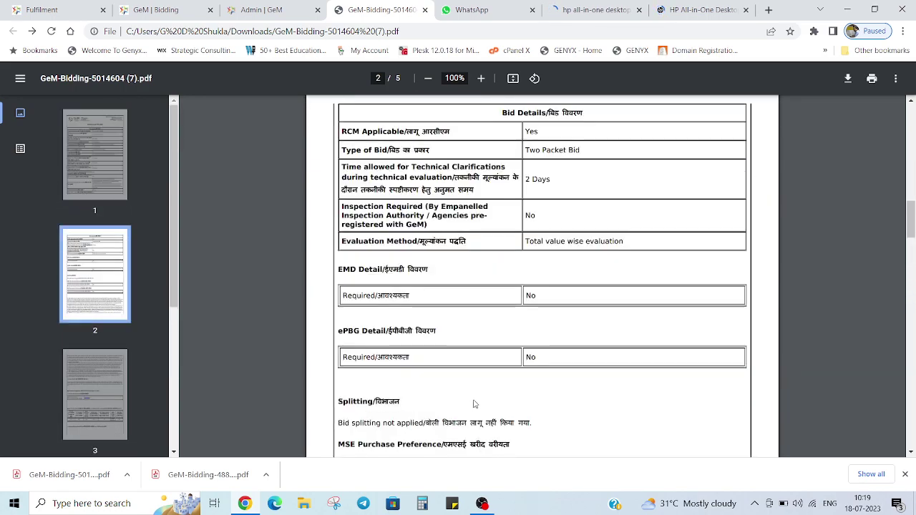
{"action": "scroll", "coordinate": [483, 325], "scroll_direction": "up", "scroll_amount": 3}
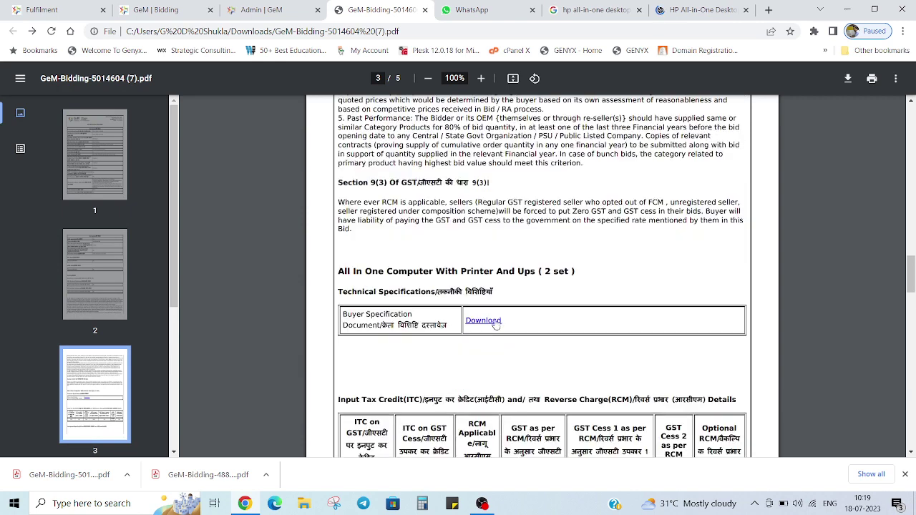
{"action": "left_click", "coordinate": [485, 322]}
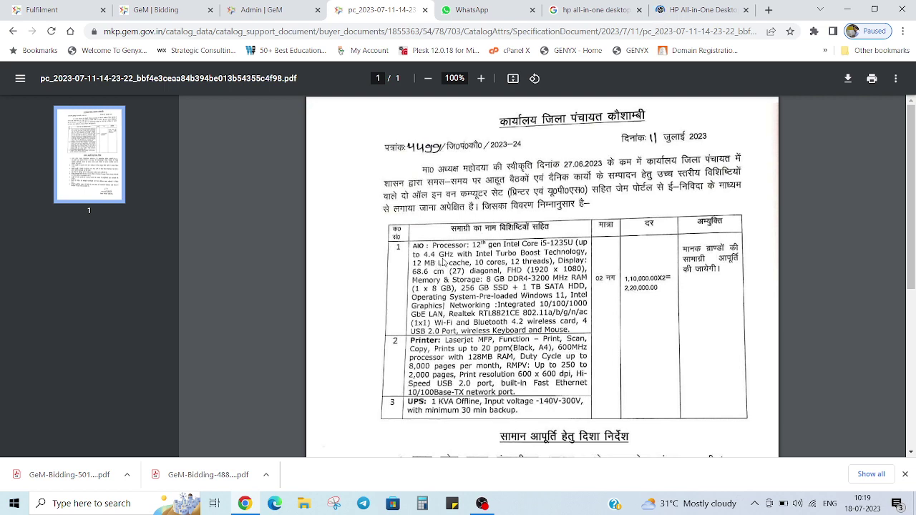
{"action": "left_click", "coordinate": [705, 10]}
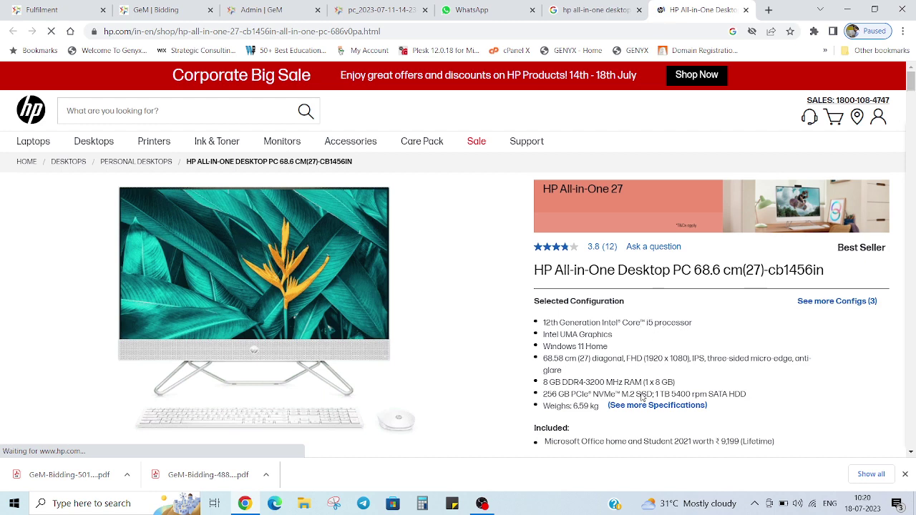
{"action": "scroll", "coordinate": [623, 393], "scroll_direction": "down", "scroll_amount": 2}
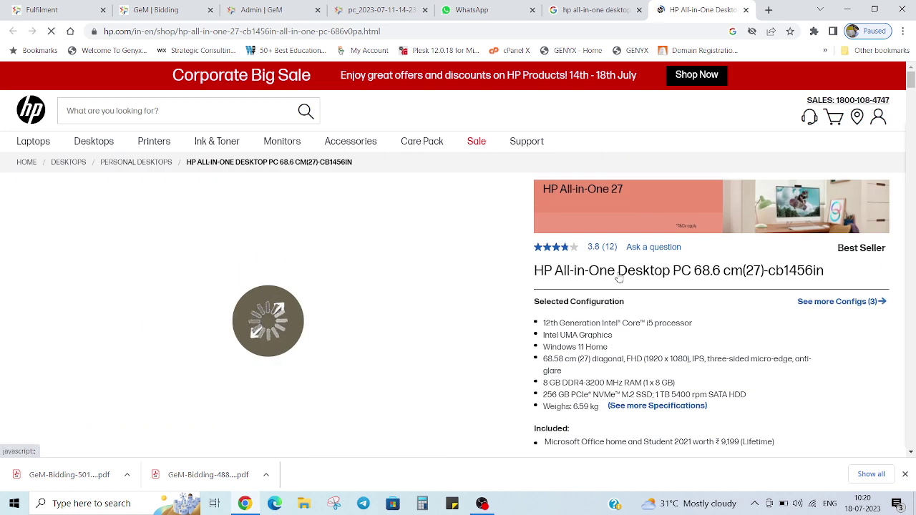
{"action": "triple_click", "coordinate": [551, 271]}
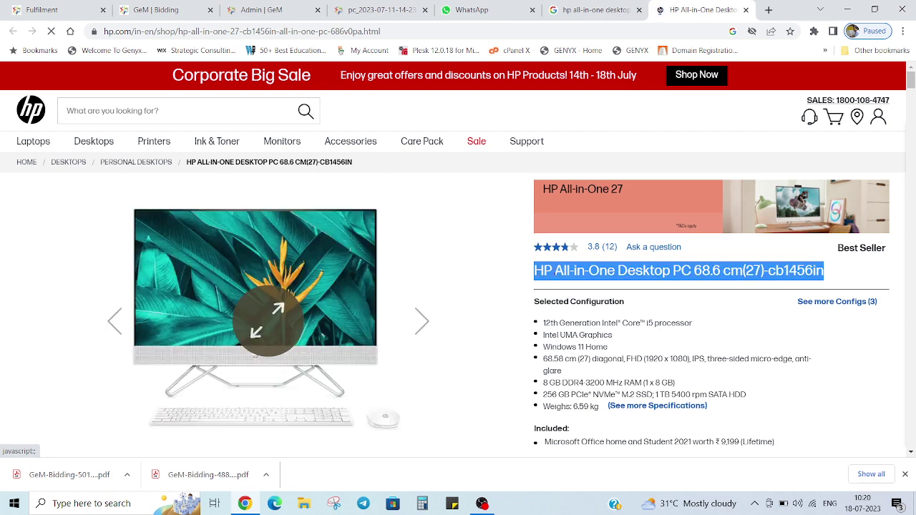
{"action": "left_click", "coordinate": [156, 10]}
{"action": "left_click", "coordinate": [256, 14]}
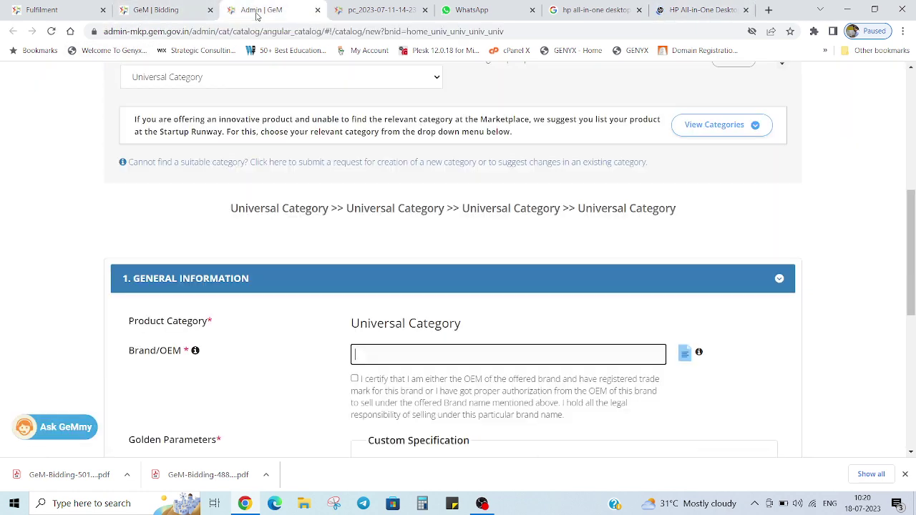
{"action": "left_click", "coordinate": [421, 354]}
{"action": "type", "text": "GEM/2023/B/3675944"}
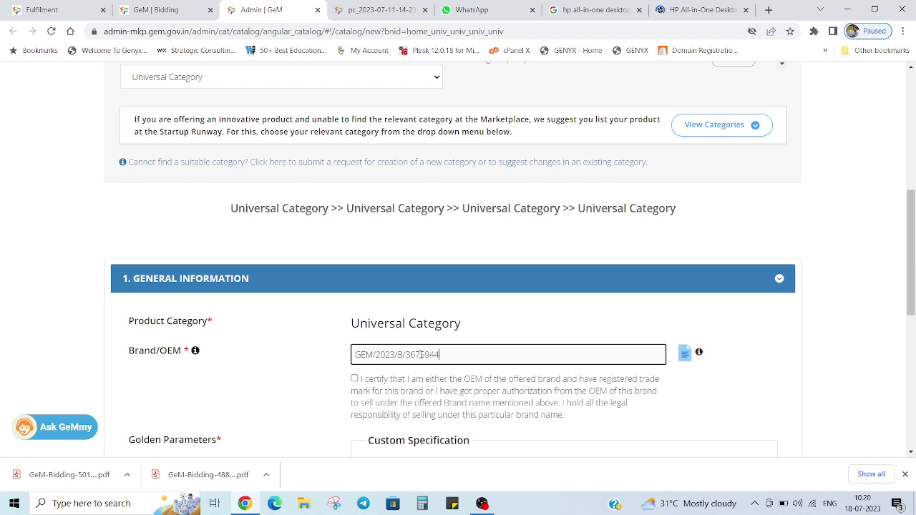
{"action": "type", "text": "GEM/2023/B/3675944"}
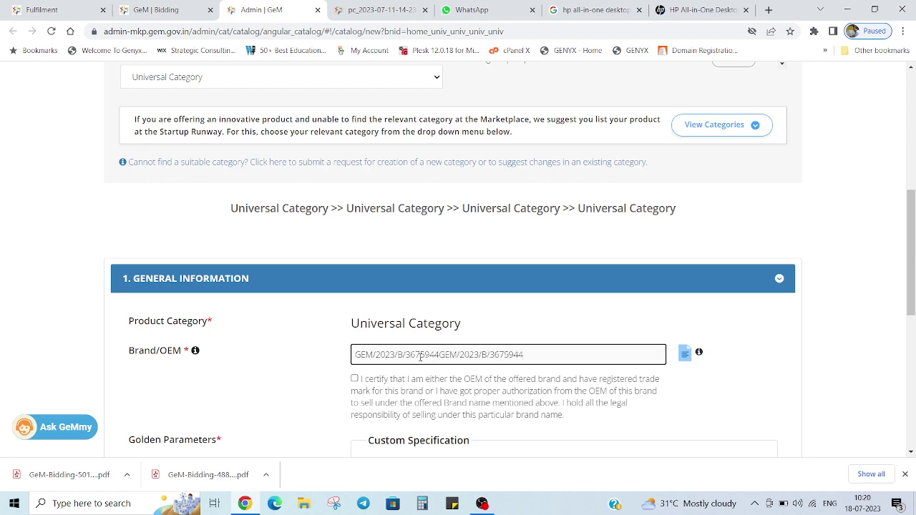
{"action": "key", "text": "ctrl+z"}
{"action": "key", "text": "ctrl+z"}
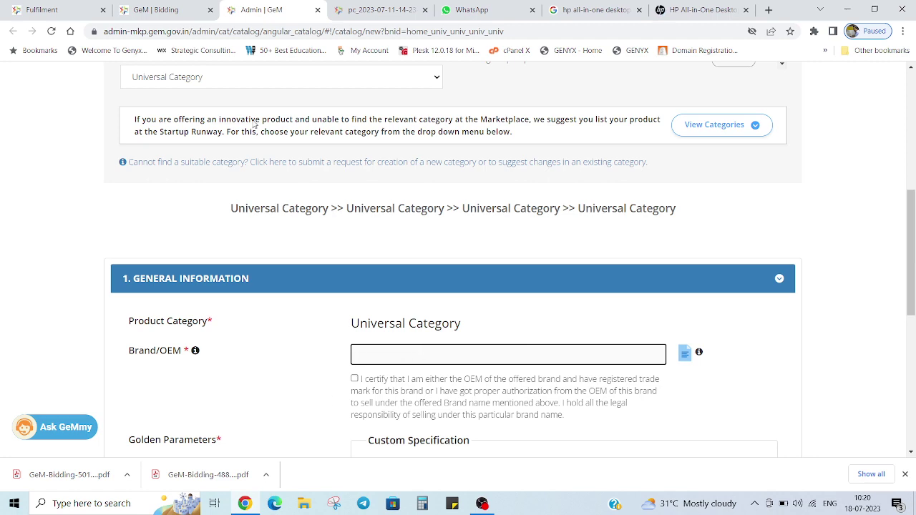
- Copy the full query "hp all-in-one desktop pc 68.6 cm(27)-cb1456in" from the Google search results page
{"action": "left_click", "coordinate": [587, 9]}
{"action": "left_click", "coordinate": [182, 82]}
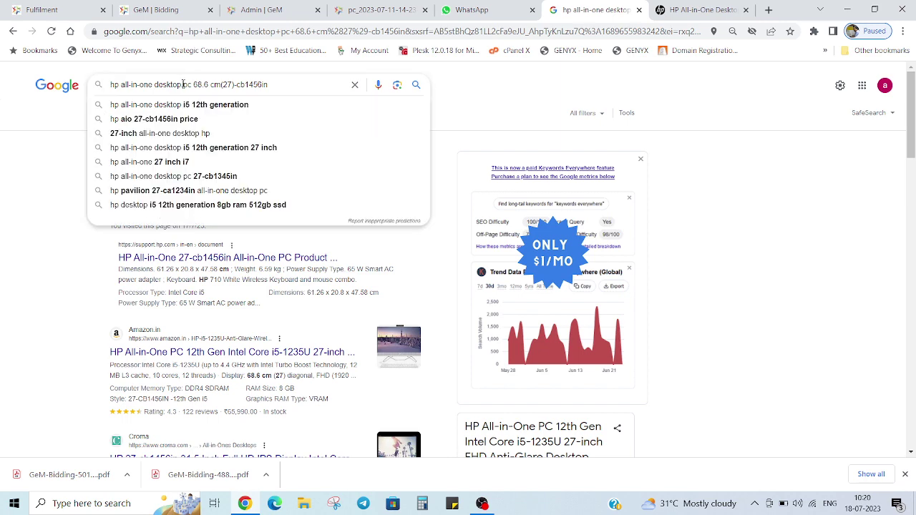
{"action": "triple_click", "coordinate": [184, 84]}
{"action": "key", "text": "ctrl+c"}
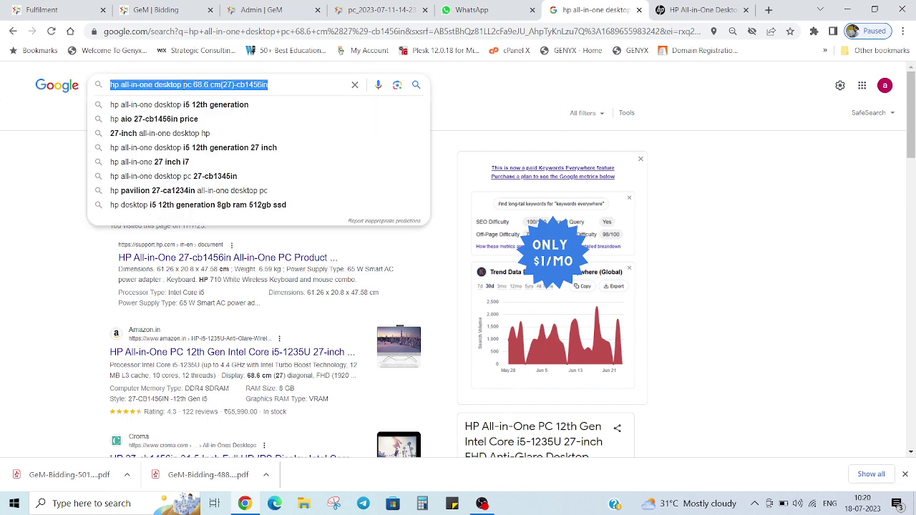
- Return to the GeM product upload form and set Brand/OEM to "HP All-in-One Desktop PC"
{"action": "left_click", "coordinate": [165, 9]}
{"action": "left_click", "coordinate": [252, 10]}
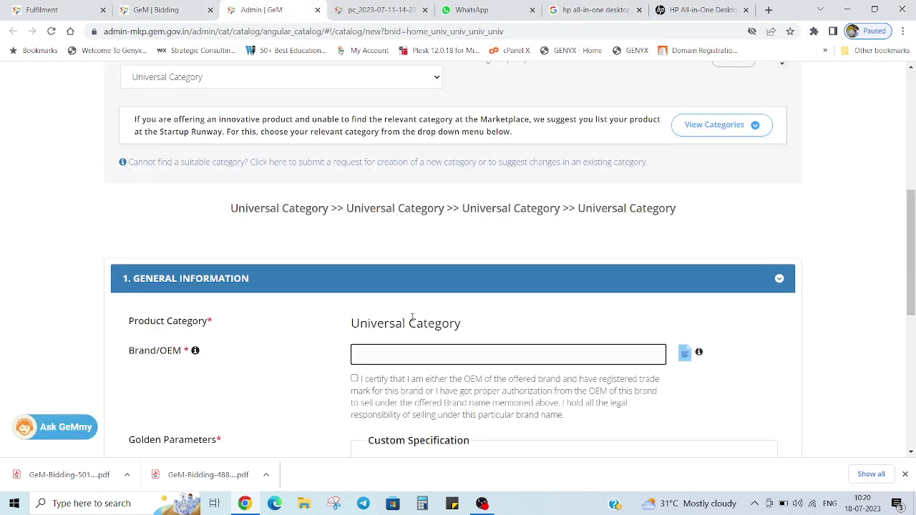
{"action": "type", "text": "hp all-in-one desktop pc 68.6 cm(27) cb1456in"}
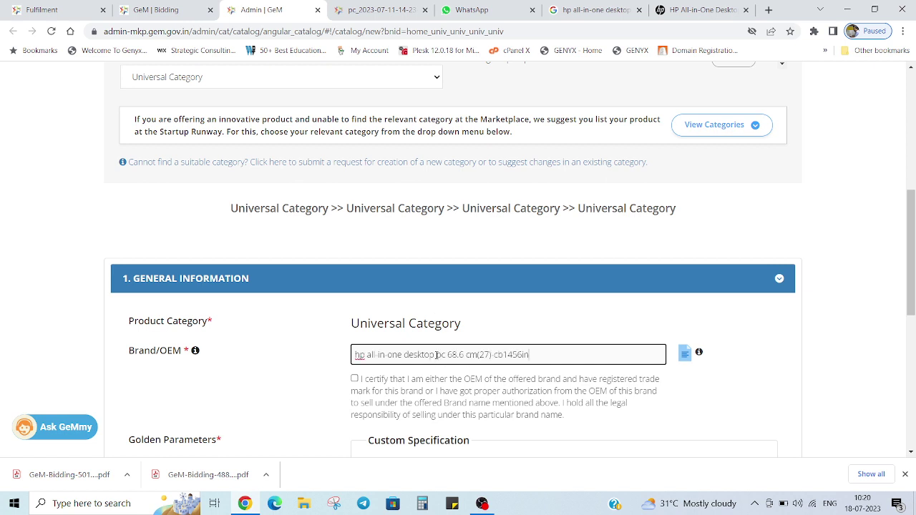
{"action": "left_click_drag", "start_coordinate": [437, 354], "coordinate": [560, 355]}
{"action": "key", "text": "BackSpace"}
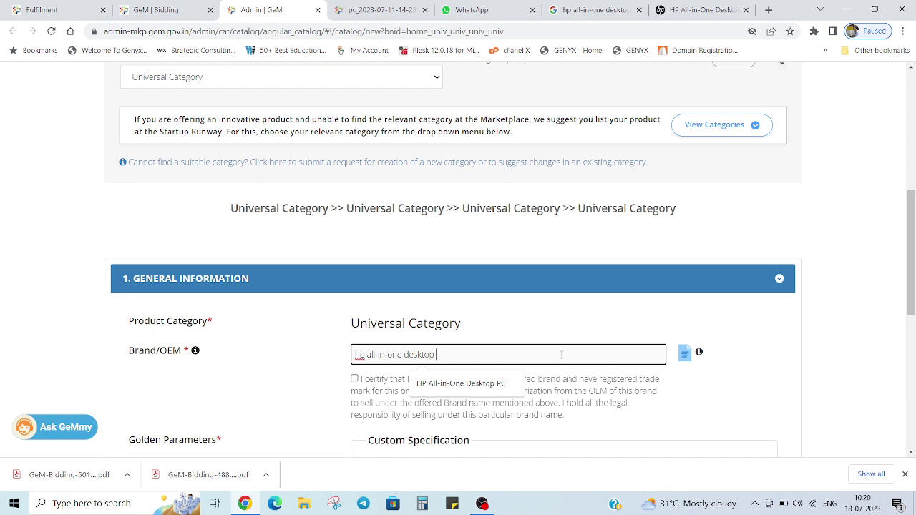
{"action": "left_click", "coordinate": [512, 385]}
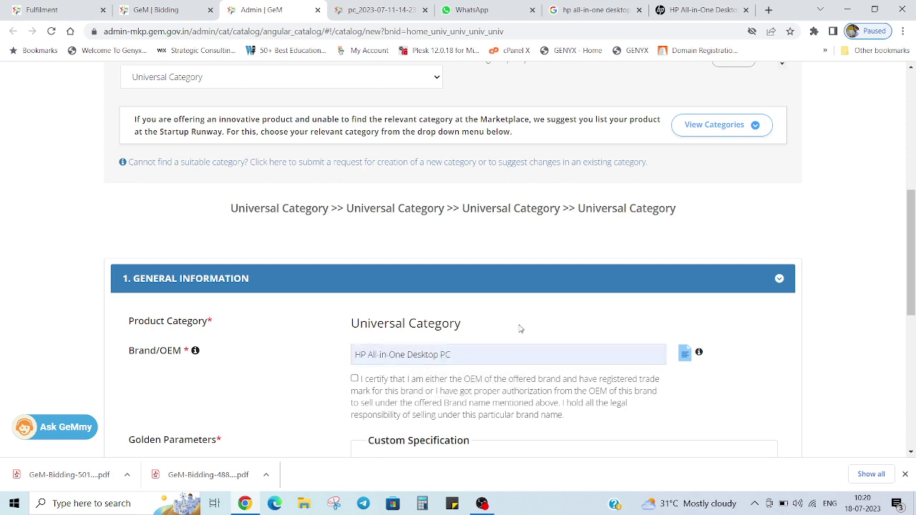
- Certify the authorization to sell under the brand and set Custom Specification to Yes in the Golden Parameters
{"action": "scroll", "coordinate": [520, 329], "scroll_direction": "down", "scroll_amount": 1}
{"action": "scroll", "coordinate": [518, 345], "scroll_direction": "down", "scroll_amount": 1}
{"action": "left_click", "coordinate": [355, 259]}
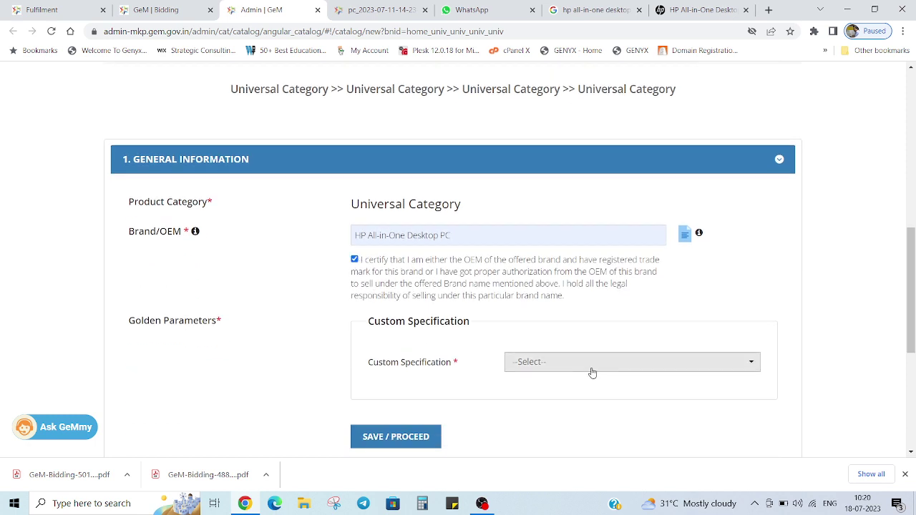
{"action": "left_click", "coordinate": [583, 365]}
{"action": "left_click", "coordinate": [536, 384]}
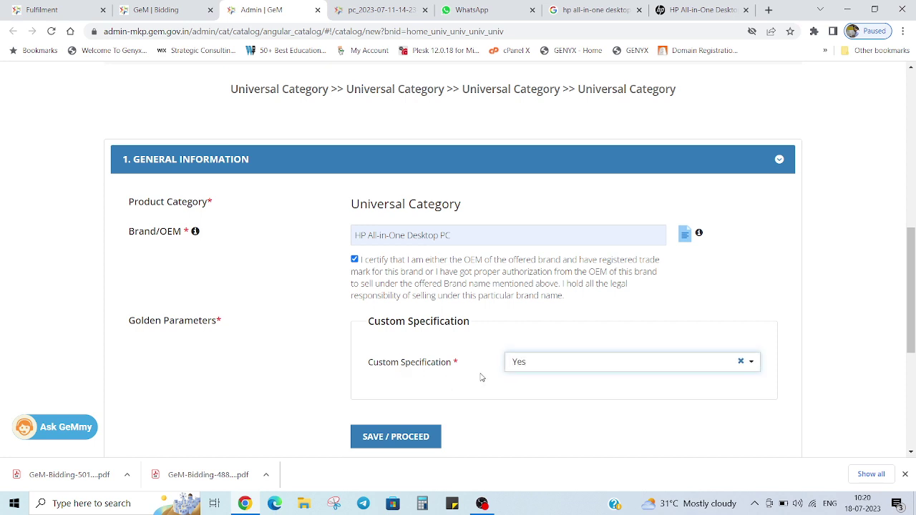
- Check the buyer's specification document, return to the product form, and save the general information to proceed
{"action": "left_click", "coordinate": [381, 11]}
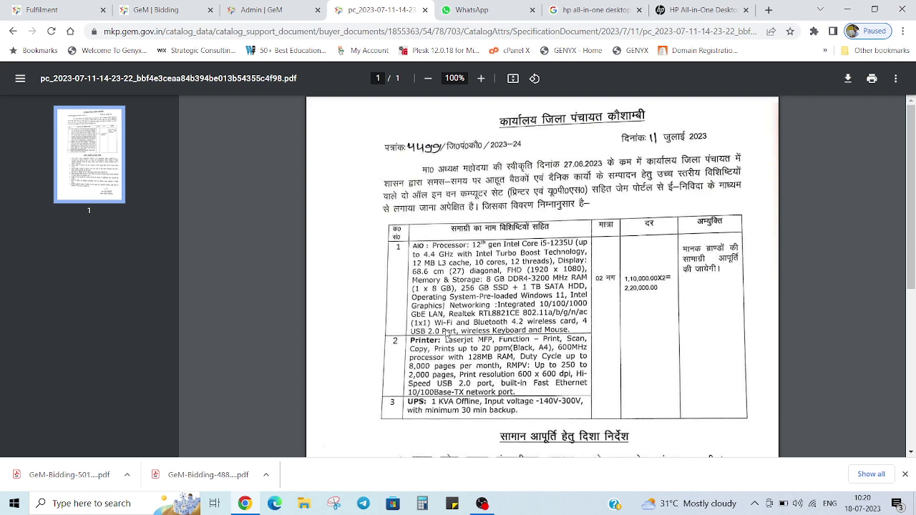
{"action": "left_click", "coordinate": [280, 12]}
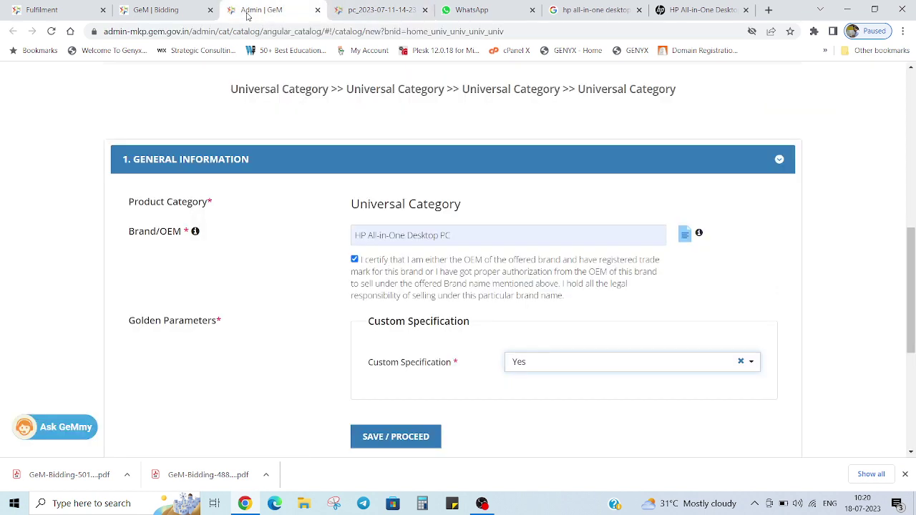
{"action": "scroll", "coordinate": [468, 353], "scroll_direction": "down", "scroll_amount": 2}
{"action": "left_click", "coordinate": [410, 323]}
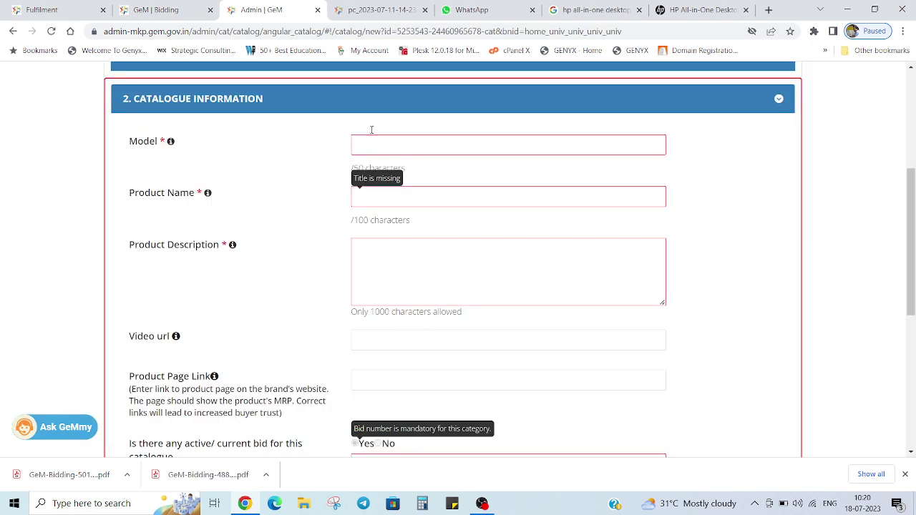
- Set the Model to "hp all-in-one desktop pc 68.6 cm(27)-cb1456in" and the Product Name to "hp all-in-one desktop pc"
{"action": "left_click", "coordinate": [420, 143]}
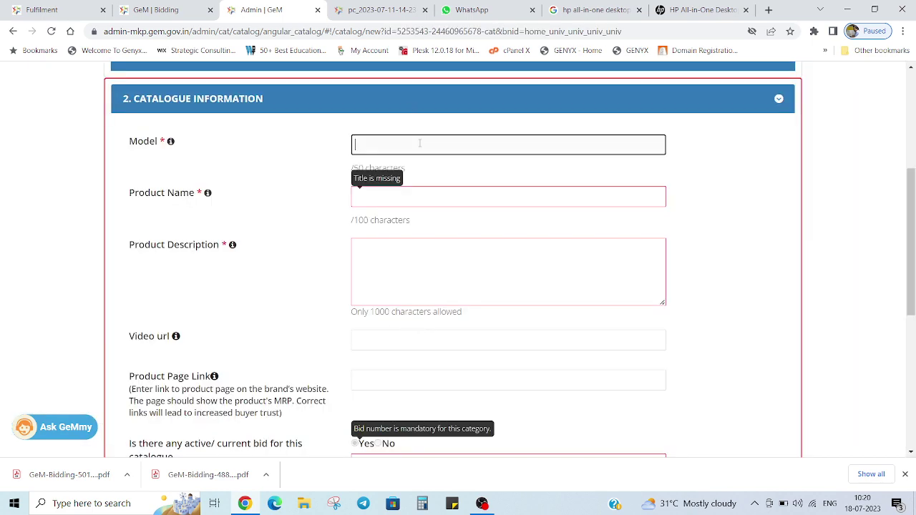
{"action": "key", "text": "ctrl+v"}
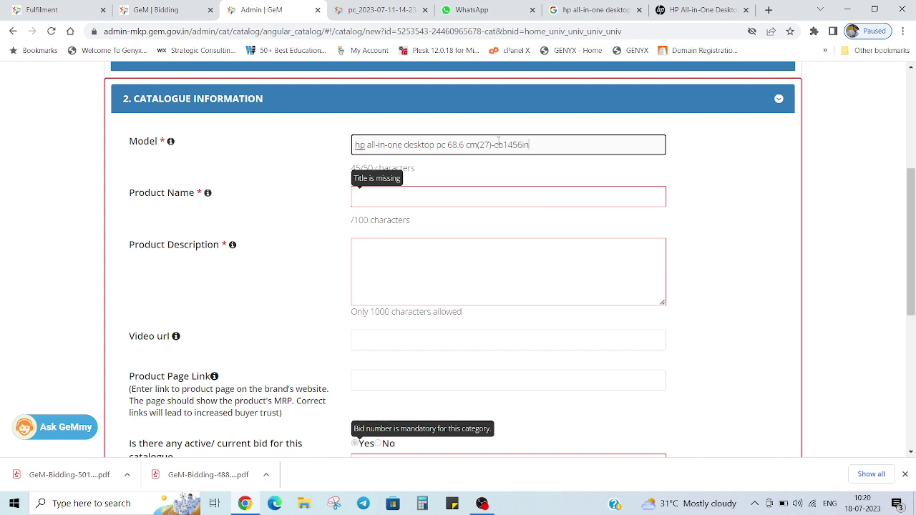
{"action": "left_click", "coordinate": [458, 197]}
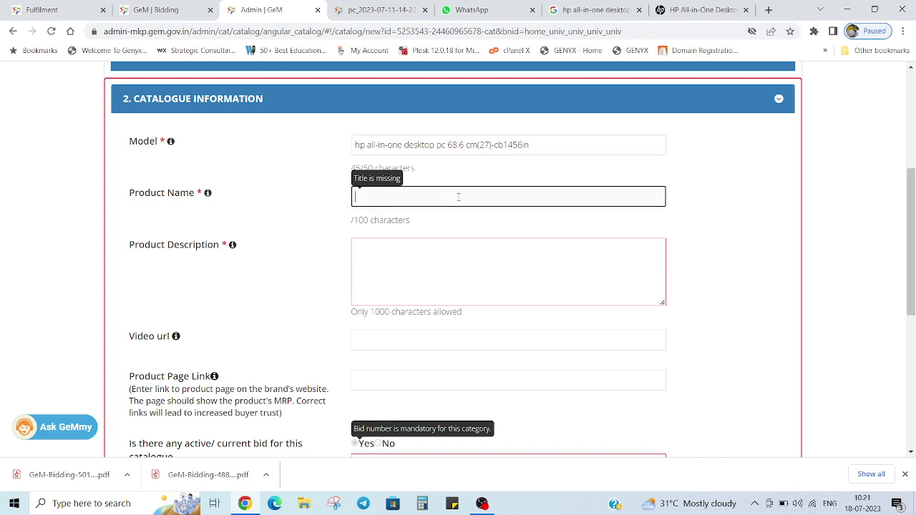
{"action": "key", "text": "ctrl+v"}
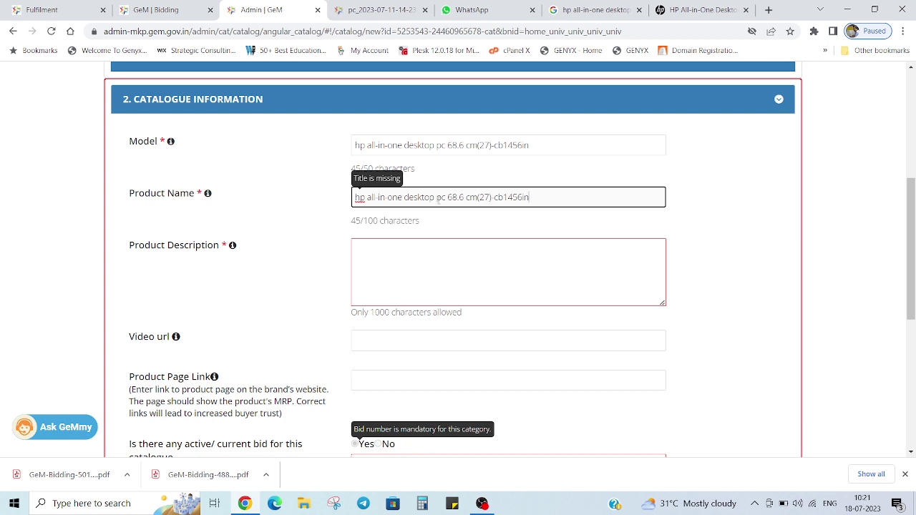
{"action": "left_click_drag", "start_coordinate": [436, 199], "coordinate": [576, 201]}
{"action": "left_click", "coordinate": [448, 198]}
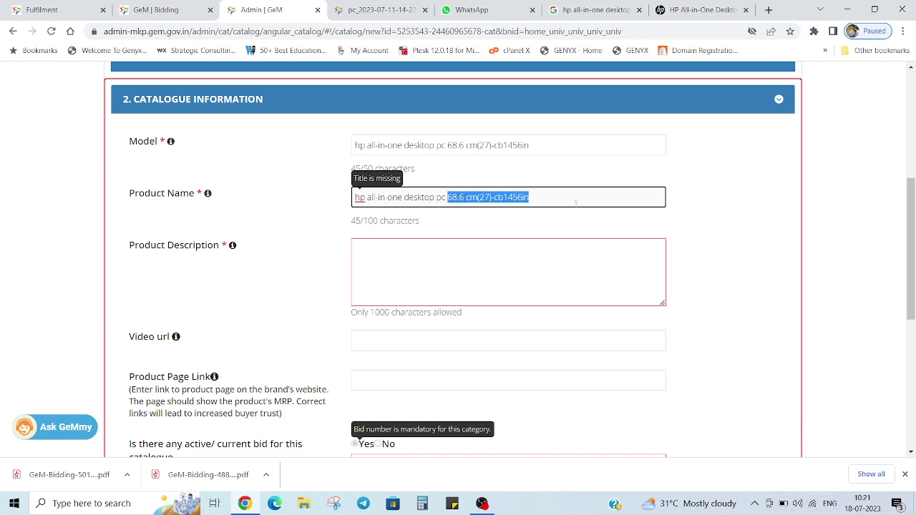
{"action": "key", "text": "BackSpace"}
- Start the Product Description with the full model title, and copy the Selected Configuration list from the HP product page
{"action": "left_click", "coordinate": [483, 281]}
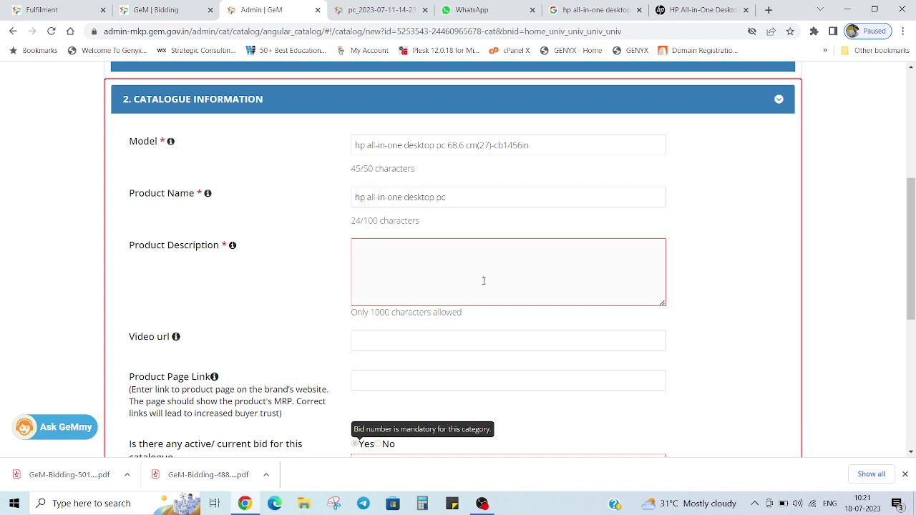
{"action": "key", "text": "ctrl+v"}
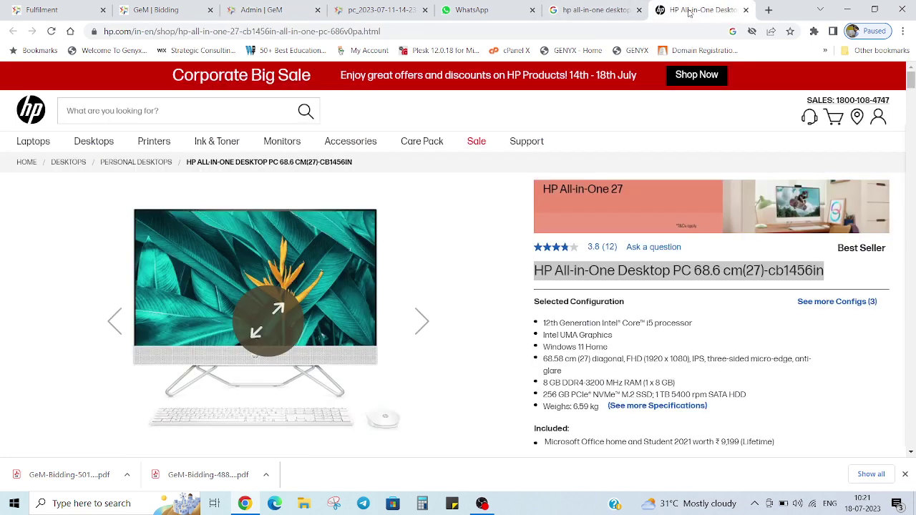
{"action": "left_click", "coordinate": [697, 10]}
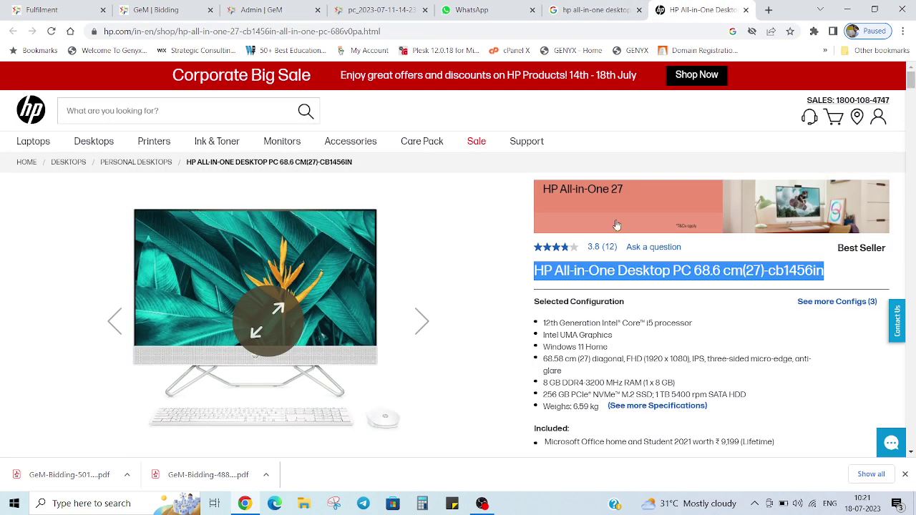
{"action": "scroll", "coordinate": [616, 225], "scroll_direction": "down", "scroll_amount": 1}
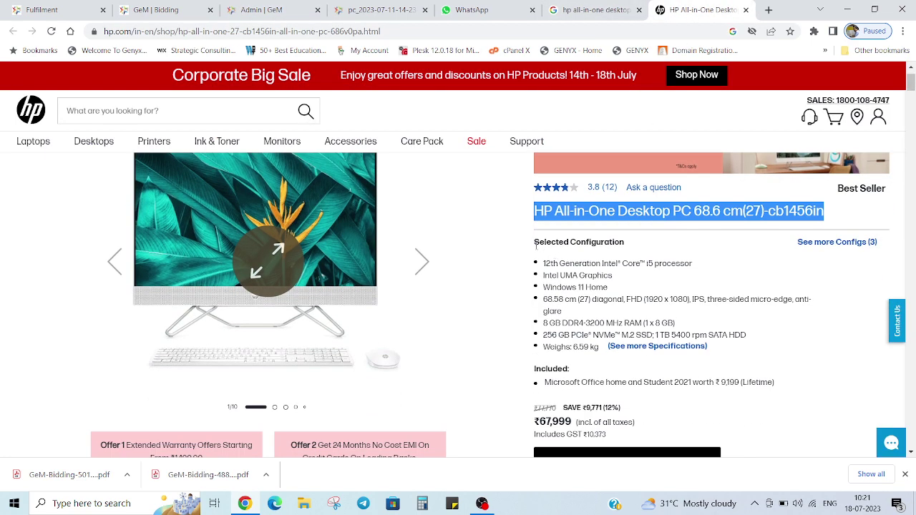
{"action": "left_click_drag", "start_coordinate": [542, 263], "coordinate": [600, 349]}
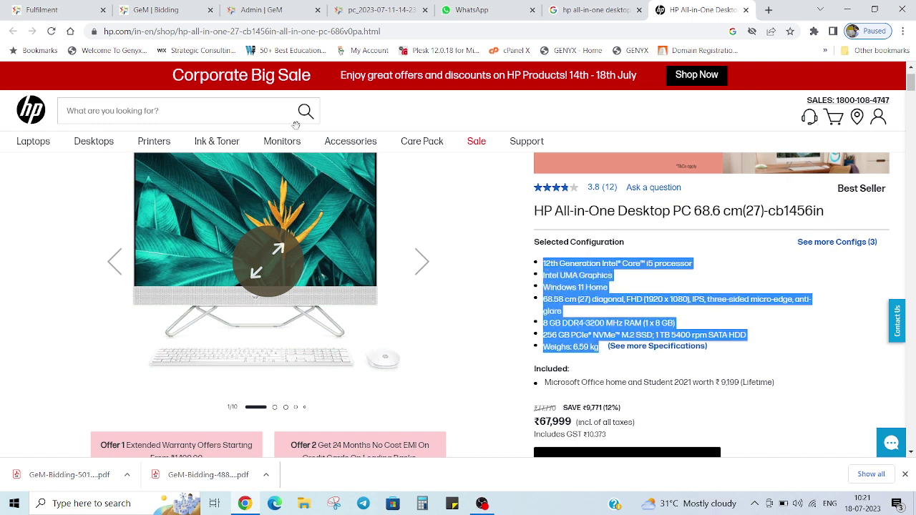
- Add the copied configuration list to the Product Description, enlarge the box, and insert a blank line below the model title
{"action": "left_click", "coordinate": [161, 10]}
{"action": "left_click", "coordinate": [273, 9]}
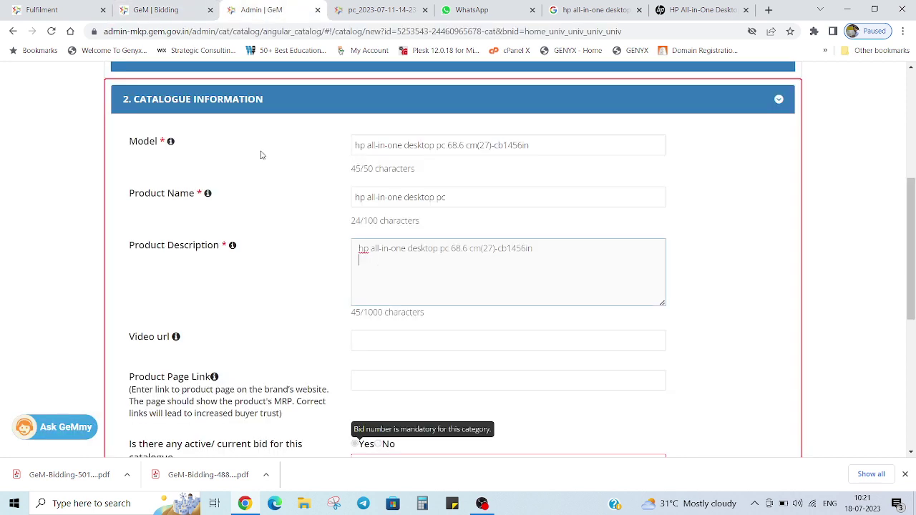
{"action": "left_click", "coordinate": [436, 275]}
{"action": "key", "text": "ctrl+v"}
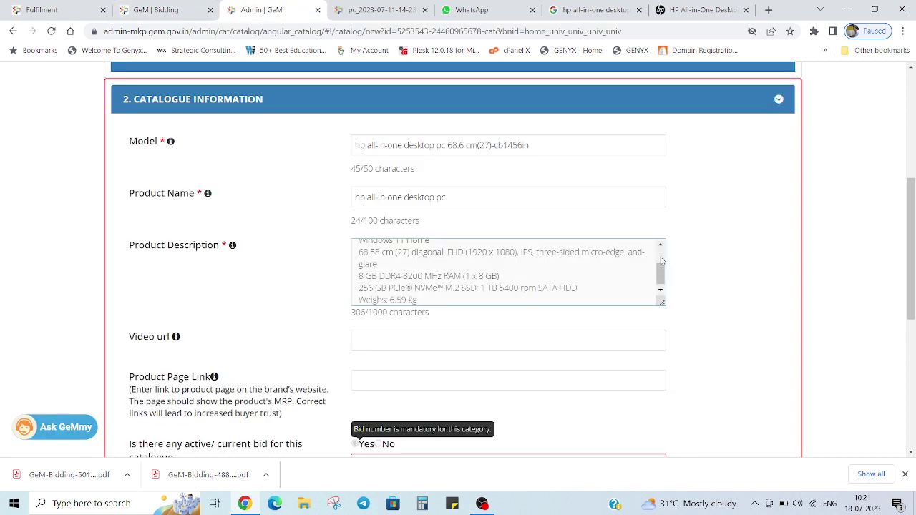
{"action": "left_click_drag", "start_coordinate": [662, 302], "coordinate": [722, 404]}
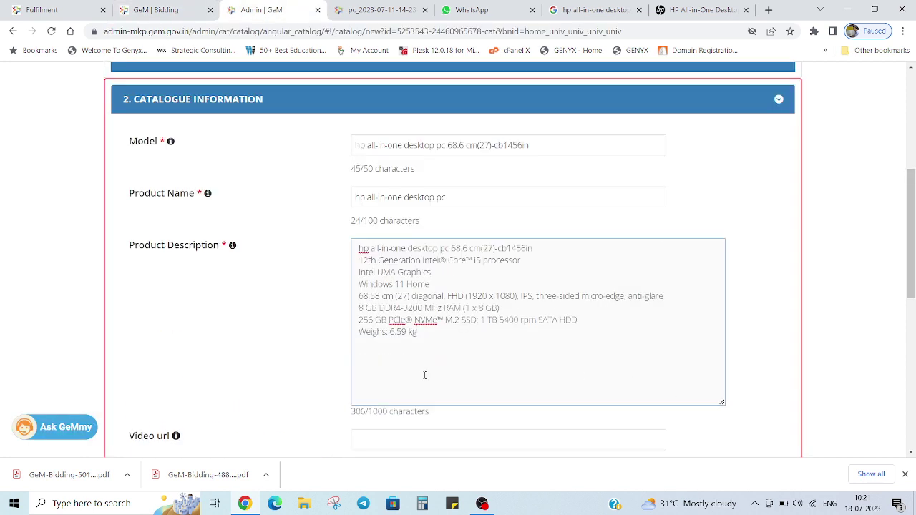
{"action": "left_click", "coordinate": [547, 248]}
{"action": "key", "text": "Return"}
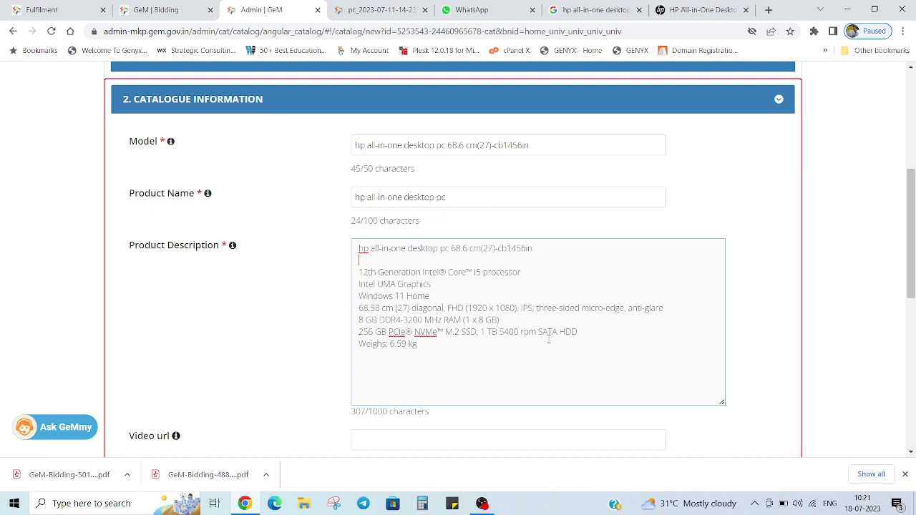
- Go back from the buyer's specification PDF to the bid document and copy its bid number
{"action": "scroll", "coordinate": [549, 340], "scroll_direction": "down", "scroll_amount": 3}
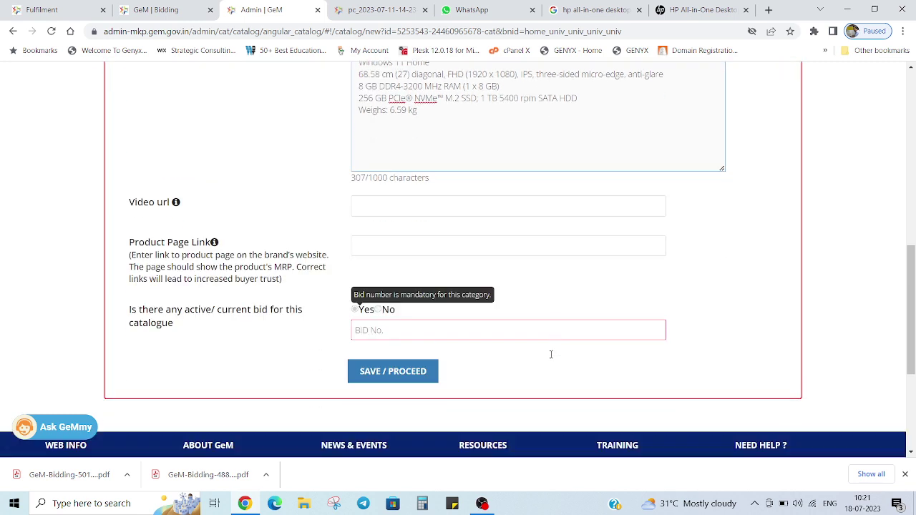
{"action": "left_click", "coordinate": [374, 324]}
{"action": "left_click", "coordinate": [380, 10]}
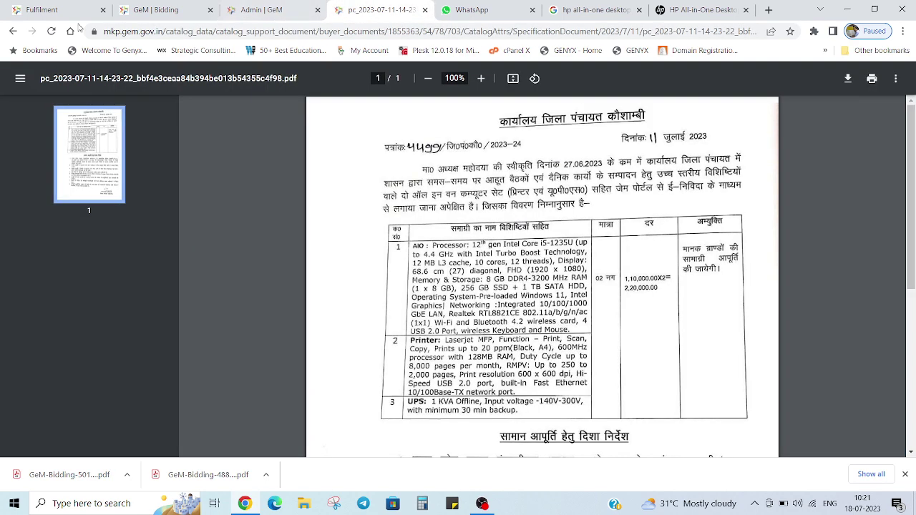
{"action": "left_click", "coordinate": [13, 30]}
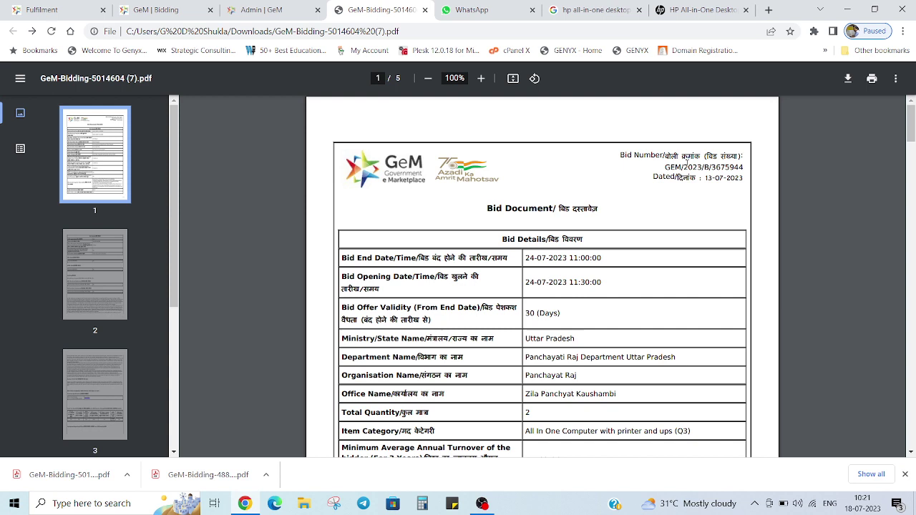
{"action": "triple_click", "coordinate": [687, 166]}
{"action": "key", "text": "ctrl+c"}
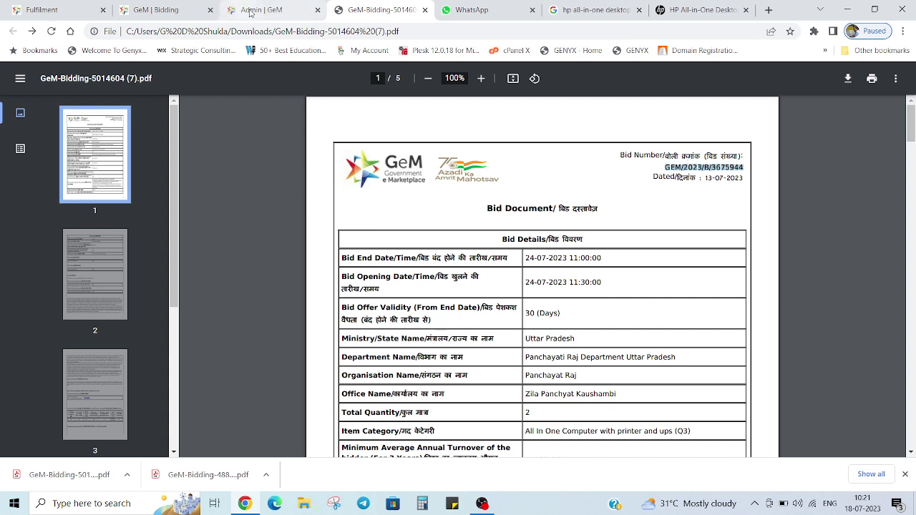
- Enter the copied bid number GEM/2023/B/3675944 as the catalogue's active bid in the product form, and save the catalogue information
{"action": "left_click", "coordinate": [179, 10]}
{"action": "left_click", "coordinate": [242, 10]}
{"action": "left_click", "coordinate": [374, 328]}
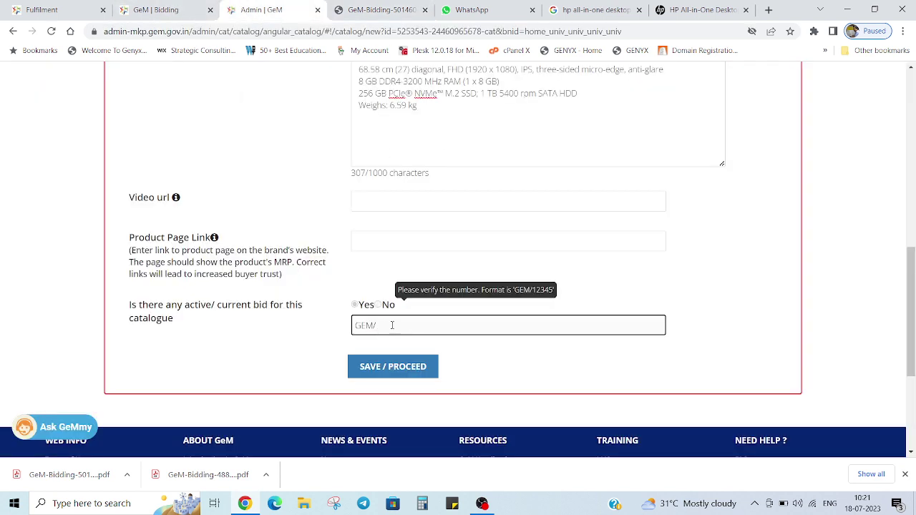
{"action": "key", "text": "ctrl+a"}
{"action": "key", "text": "ctrl+v"}
{"action": "left_click", "coordinate": [378, 374]}
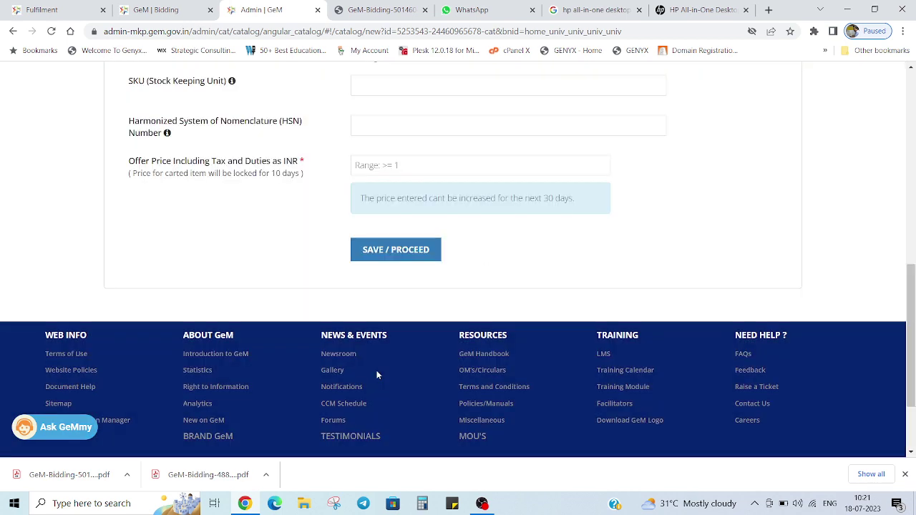
- In Offering Quantity & Price, set Selling Product As to Resellers and Country Of Origin to India
{"action": "scroll", "coordinate": [379, 369], "scroll_direction": "up", "scroll_amount": 3}
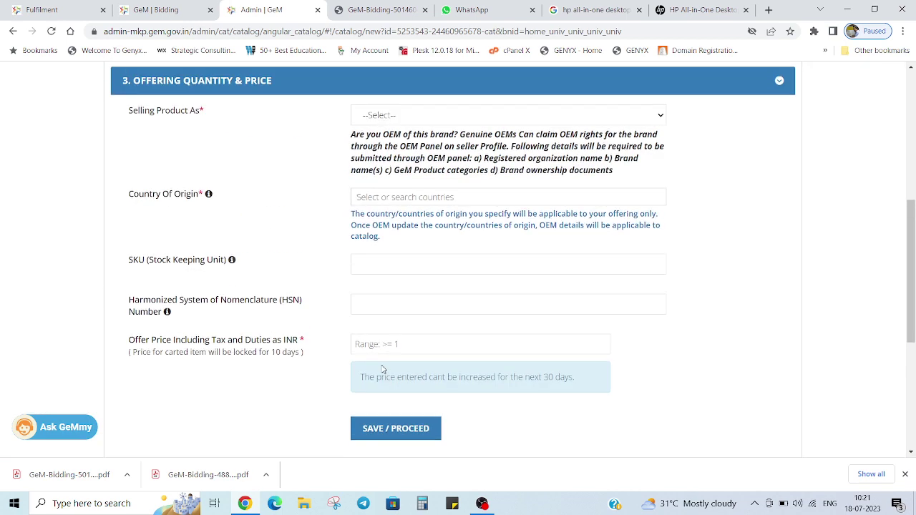
{"action": "left_click", "coordinate": [376, 179]}
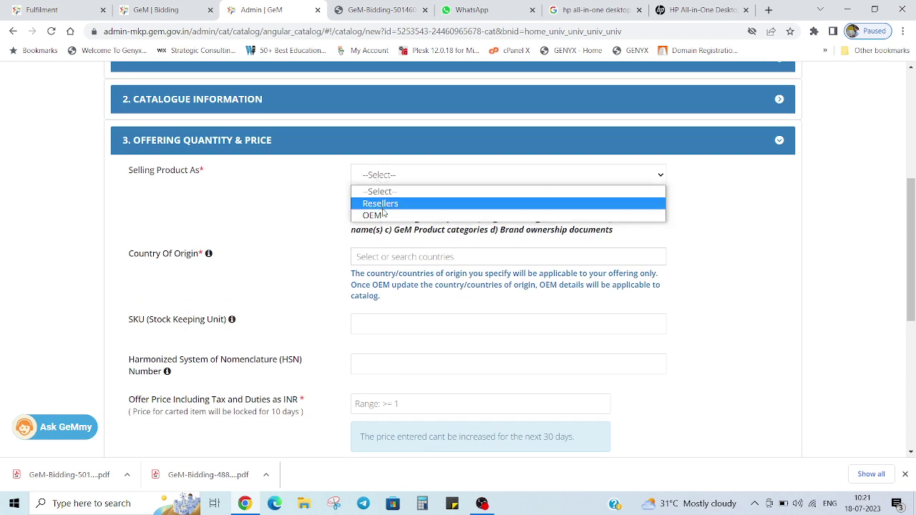
{"action": "left_click", "coordinate": [383, 204]}
{"action": "left_click", "coordinate": [383, 260]}
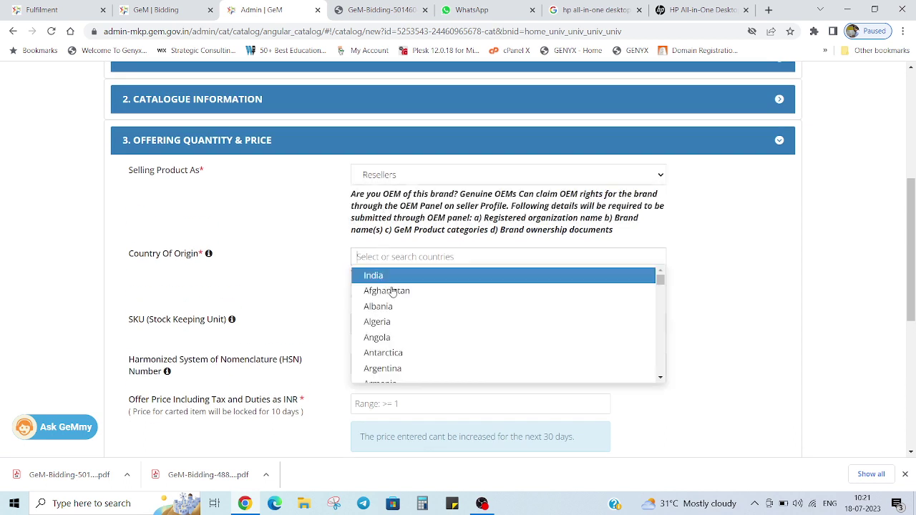
{"action": "left_click", "coordinate": [391, 278]}
{"action": "left_click", "coordinate": [302, 274]}
- Declare local content under the PPP-MII policy at 100% and accept the Make In India Declaration
{"action": "scroll", "coordinate": [344, 237], "scroll_direction": "down", "scroll_amount": 2}
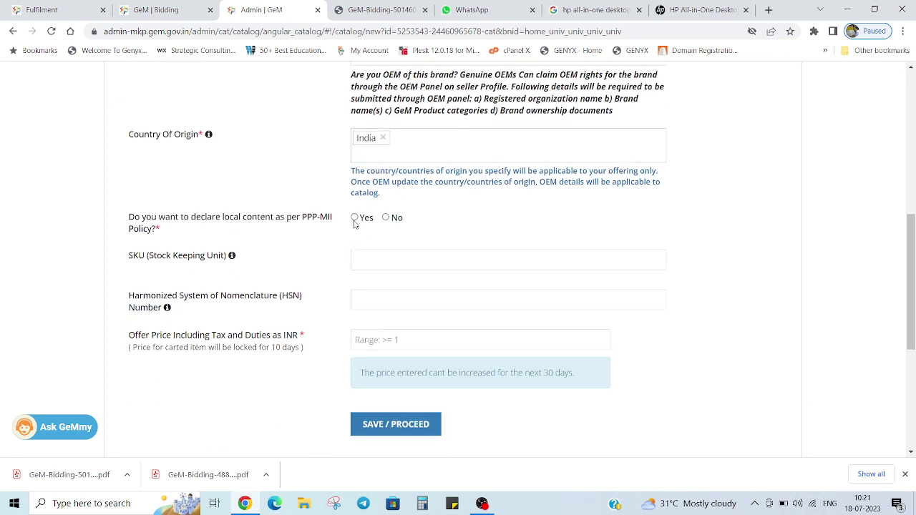
{"action": "left_click", "coordinate": [355, 217]}
{"action": "left_click", "coordinate": [366, 268]}
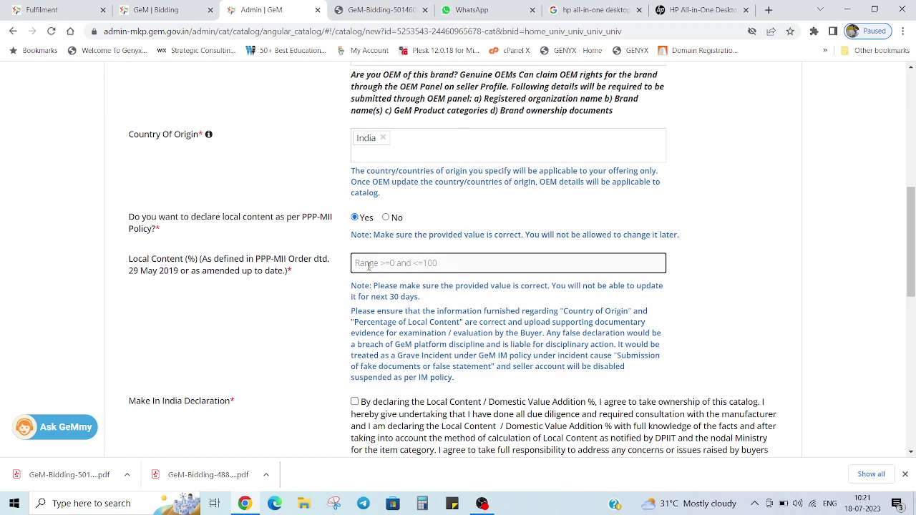
{"action": "type", "text": "100"}
{"action": "left_click", "coordinate": [258, 313]}
{"action": "scroll", "coordinate": [258, 313], "scroll_direction": "down", "scroll_amount": 2}
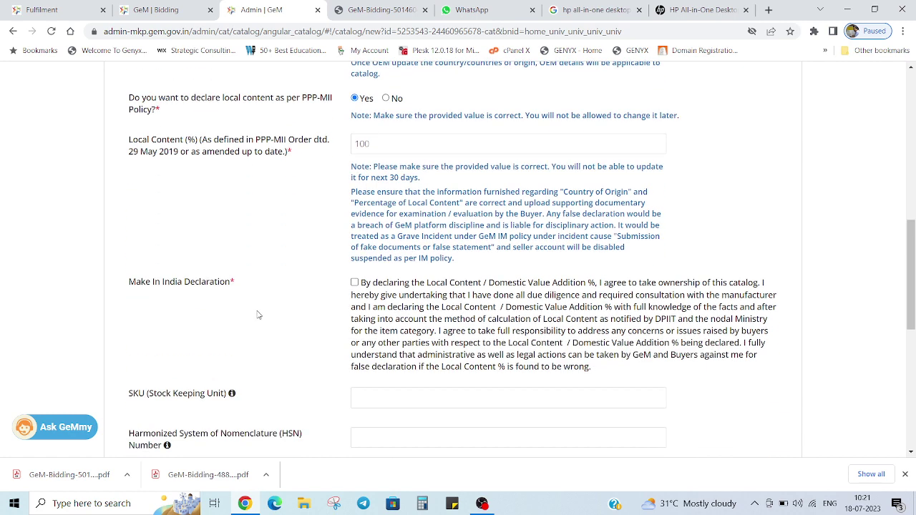
{"action": "left_click", "coordinate": [354, 282]}
- Review the offer price restriction note and the forwarded HP product details in the WhatsApp chat, returning to the Offer Price field
{"action": "scroll", "coordinate": [295, 337], "scroll_direction": "down", "scroll_amount": 3}
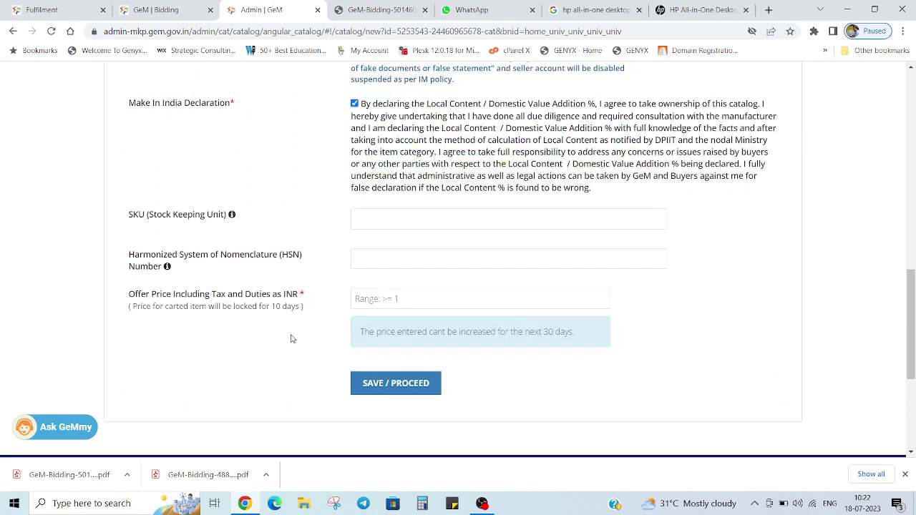
{"action": "left_click", "coordinate": [394, 301]}
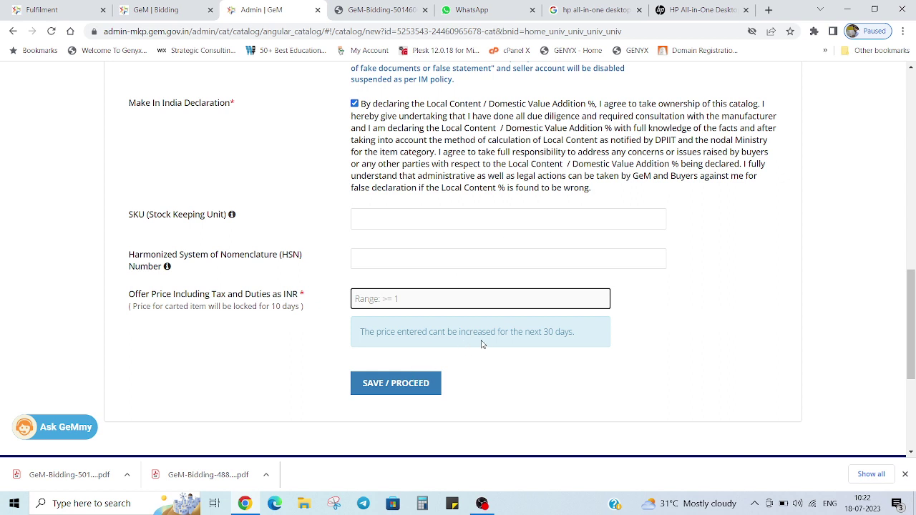
{"action": "left_click_drag", "start_coordinate": [558, 334], "coordinate": [360, 343]}
{"action": "left_click_drag", "start_coordinate": [574, 334], "coordinate": [353, 343]}
{"action": "left_click", "coordinate": [370, 334]}
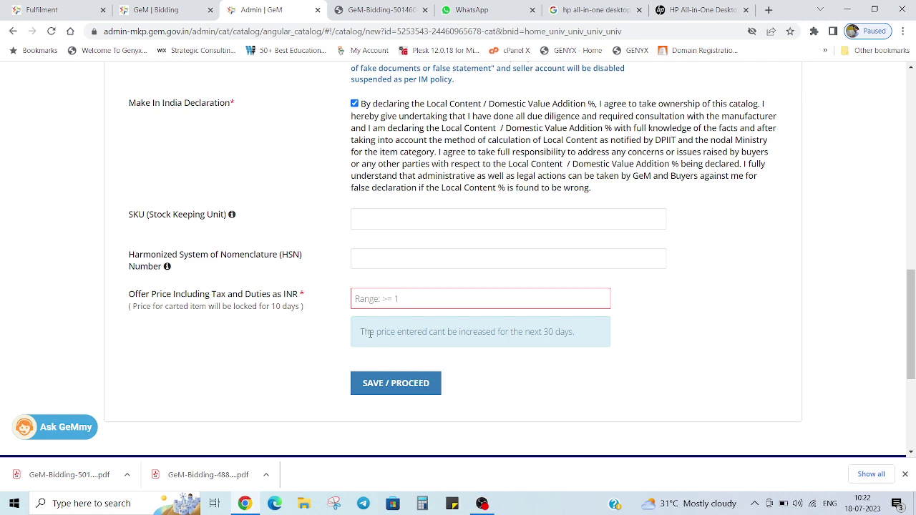
{"action": "left_click", "coordinate": [483, 15]}
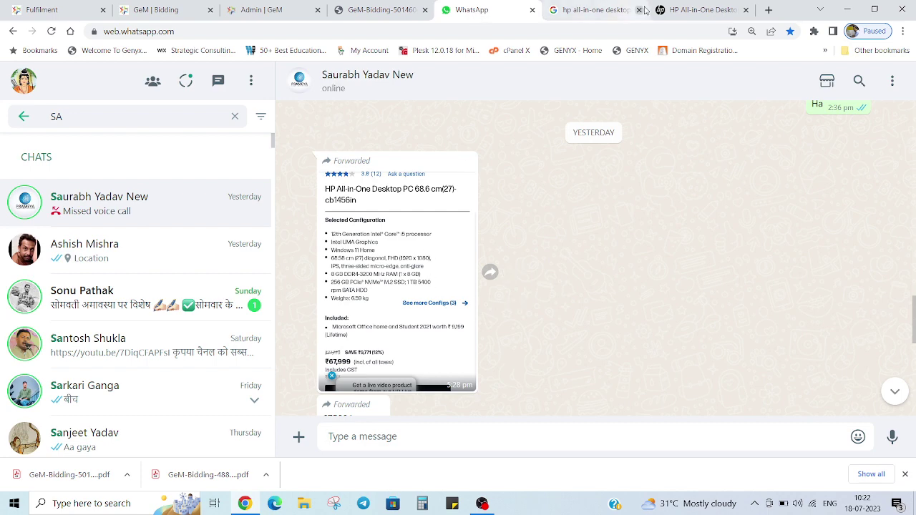
{"action": "key", "text": "ctrl+2"}
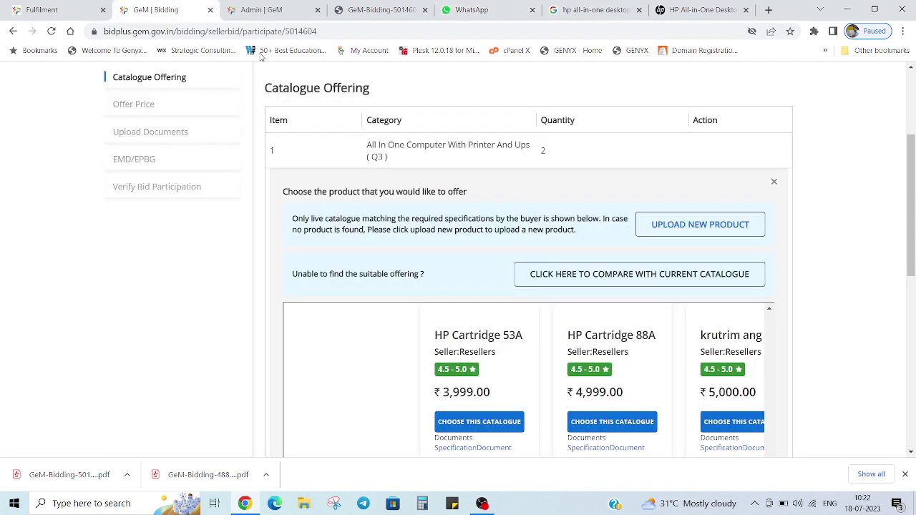
{"action": "left_click", "coordinate": [270, 15]}
{"action": "left_click", "coordinate": [429, 301]}
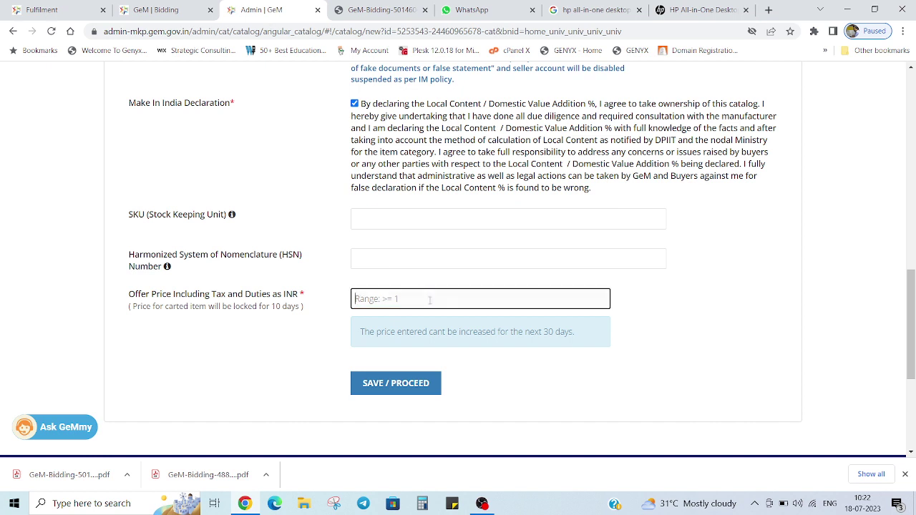
{"action": "type", "text": "72500"}
{"action": "type", "text": "0"}
{"action": "key", "text": "BackSpace"}
{"action": "key", "text": "BackSpace"}
{"action": "key", "text": "BackSpace"}
{"action": "key", "text": "BackSpace"}
{"action": "key", "text": "BackSpace"}
{"action": "key", "text": "BackSpace"}
- Set the Offer Price Including Tax and Duties to 85000 INR and save the offering details
{"action": "type", "text": "85000"}
{"action": "left_click", "coordinate": [405, 383]}
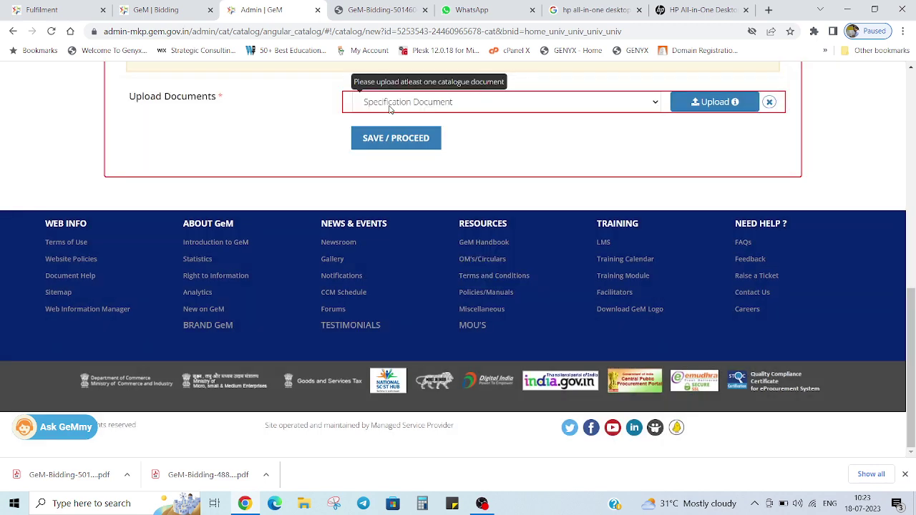
- Choose Specification Document as the document type to upload in the Product Specification section
{"action": "left_click", "coordinate": [390, 105]}
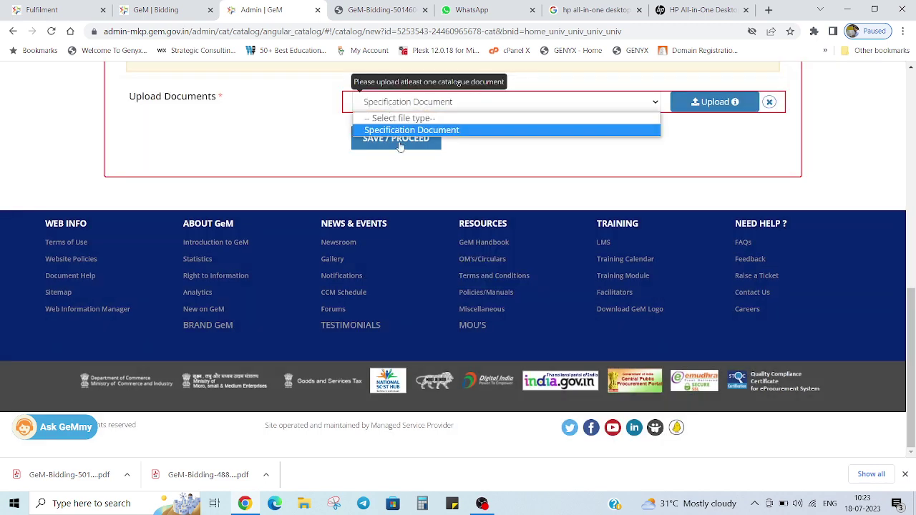
{"action": "left_click", "coordinate": [401, 129]}
{"action": "scroll", "coordinate": [419, 221], "scroll_direction": "up", "scroll_amount": 3}
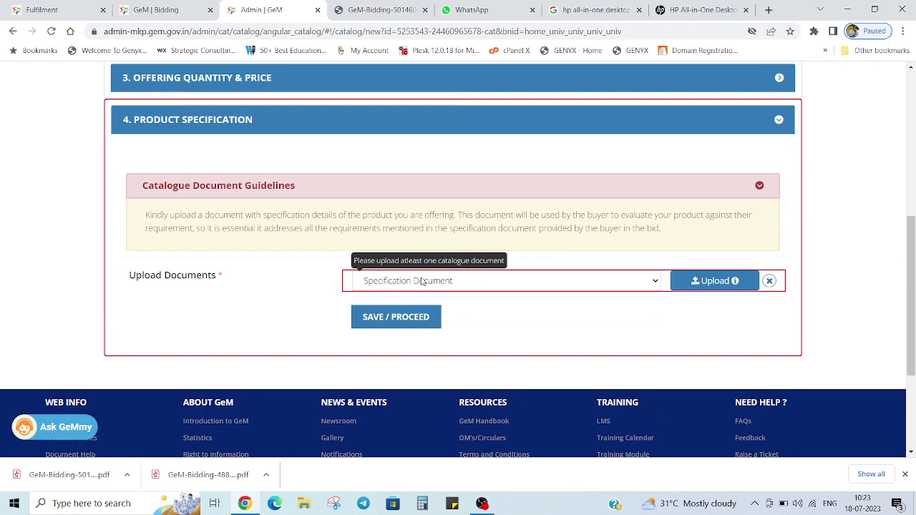
- Open the buyer specification document linked in the GeM-Bidding-5014604 PDF and save a copy of it to the Desktop
{"action": "left_click", "coordinate": [432, 282]}
{"action": "left_click", "coordinate": [429, 309]}
{"action": "scroll", "coordinate": [273, 291], "scroll_direction": "up", "scroll_amount": 2}
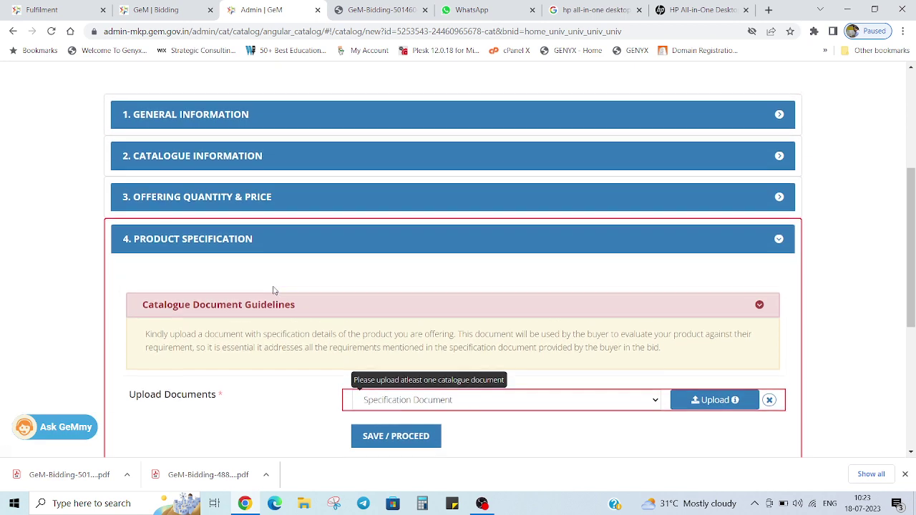
{"action": "left_click", "coordinate": [178, 10]}
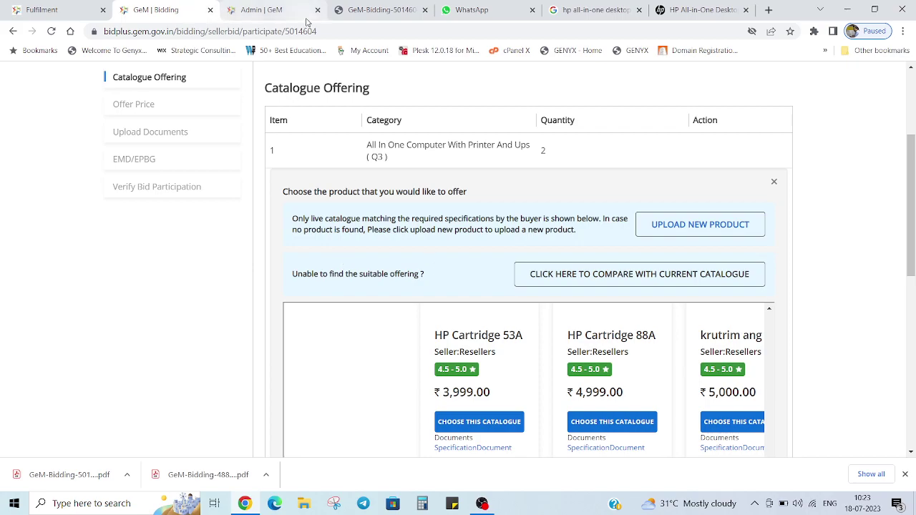
{"action": "left_click", "coordinate": [370, 12]}
{"action": "scroll", "coordinate": [390, 284], "scroll_direction": "down", "scroll_amount": 20}
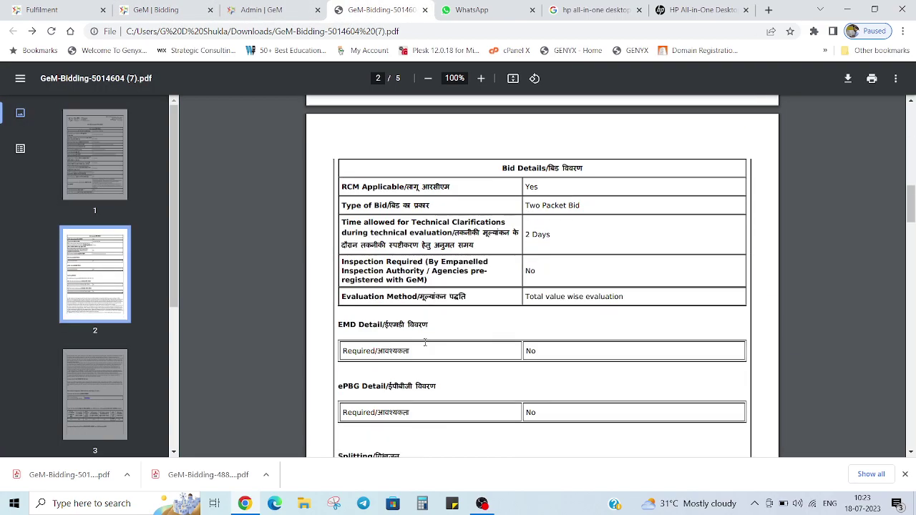
{"action": "scroll", "coordinate": [425, 345], "scroll_direction": "down", "scroll_amount": 3}
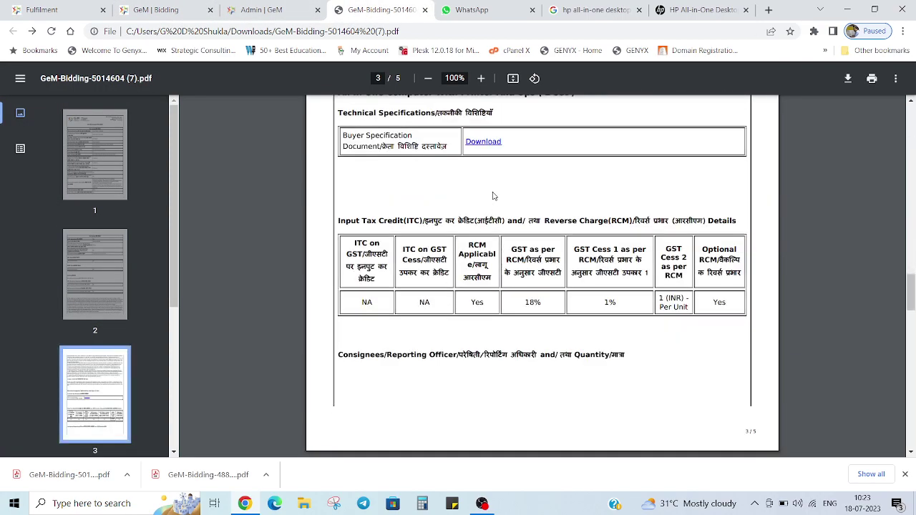
{"action": "left_click", "coordinate": [479, 143]}
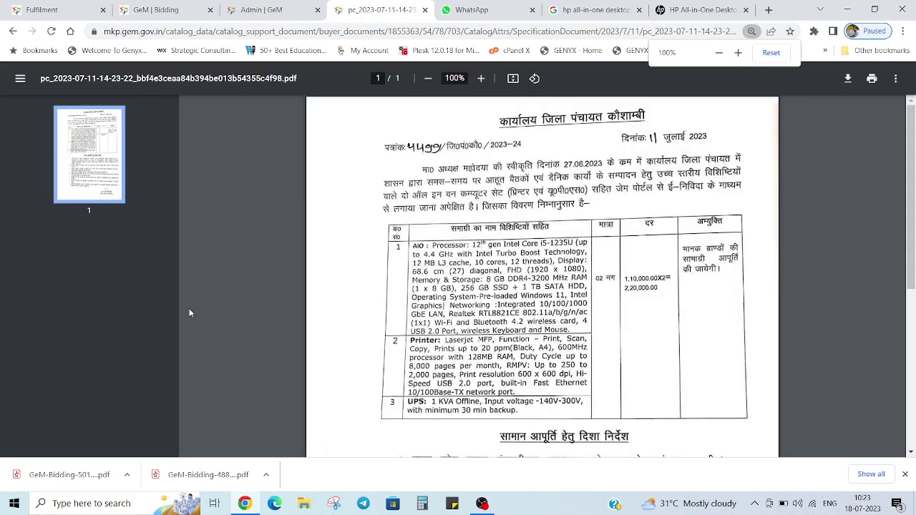
{"action": "left_click", "coordinate": [848, 79]}
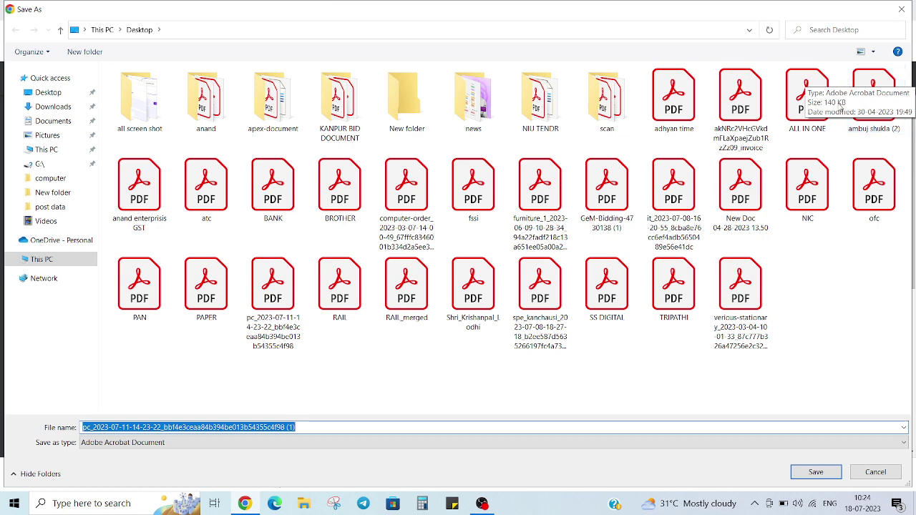
{"action": "left_click", "coordinate": [816, 473]}
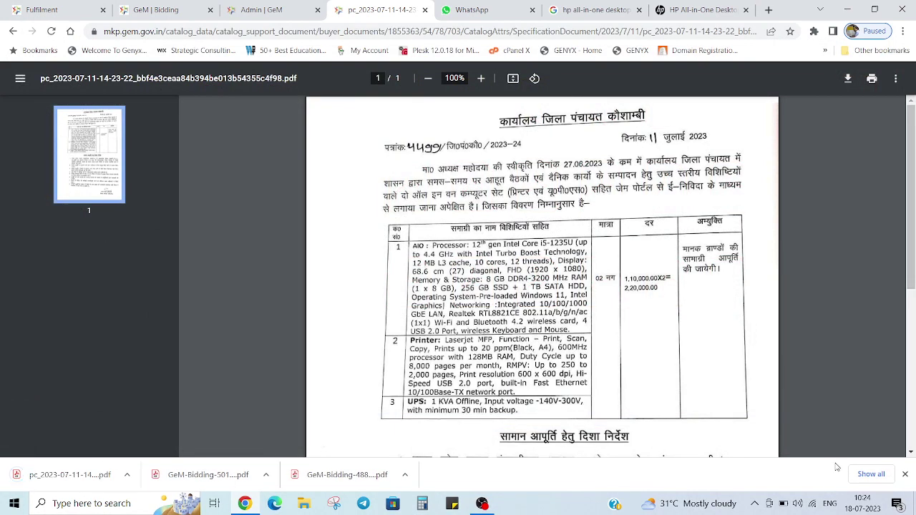
{"action": "left_click", "coordinate": [174, 10]}
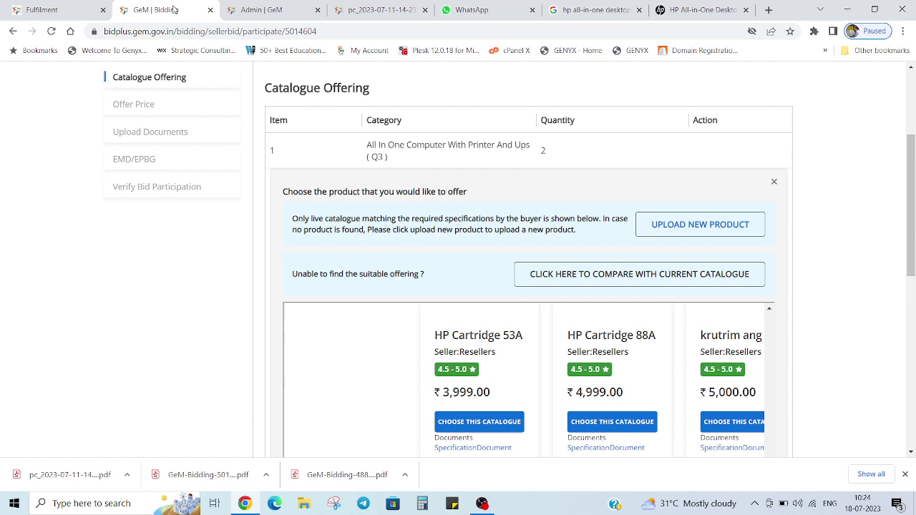
{"action": "left_click", "coordinate": [256, 10]}
{"action": "left_click", "coordinate": [730, 400]}
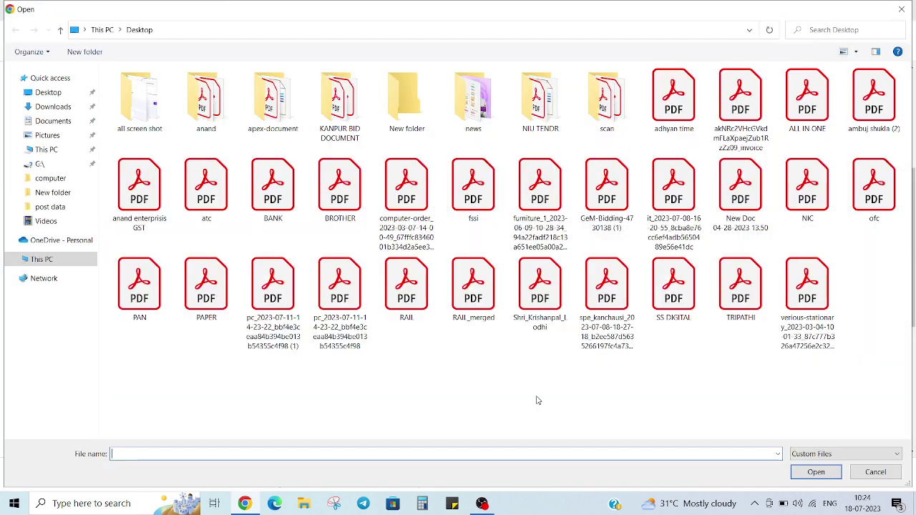
{"action": "left_click", "coordinate": [349, 347]}
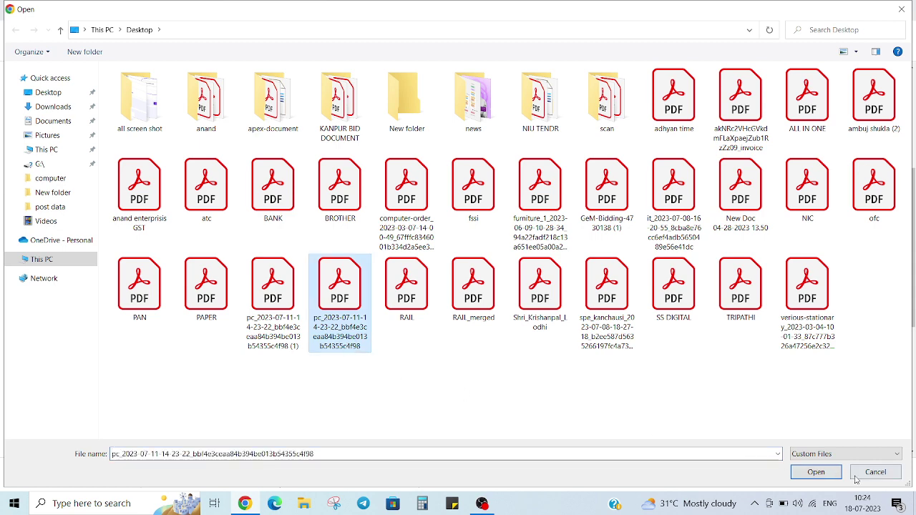
{"action": "left_click", "coordinate": [820, 476]}
{"action": "scroll", "coordinate": [558, 421], "scroll_direction": "down", "scroll_amount": 3}
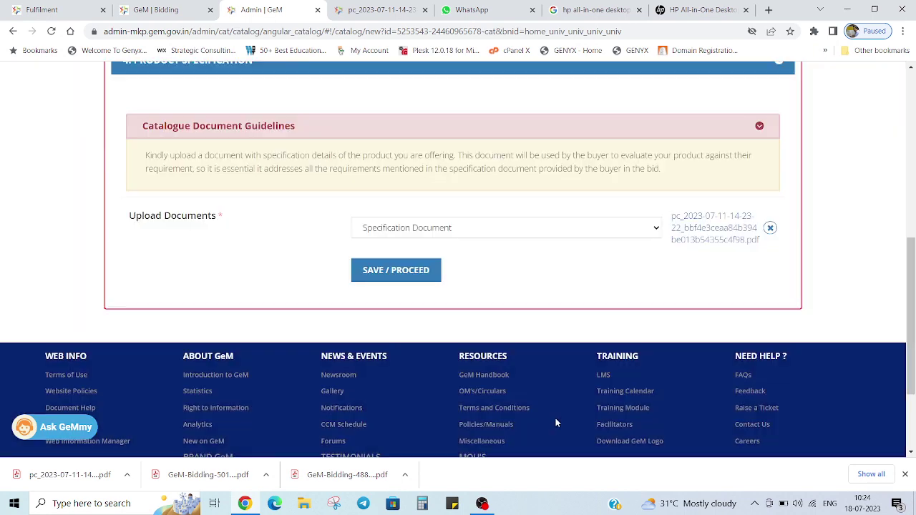
{"action": "left_click", "coordinate": [399, 267]}
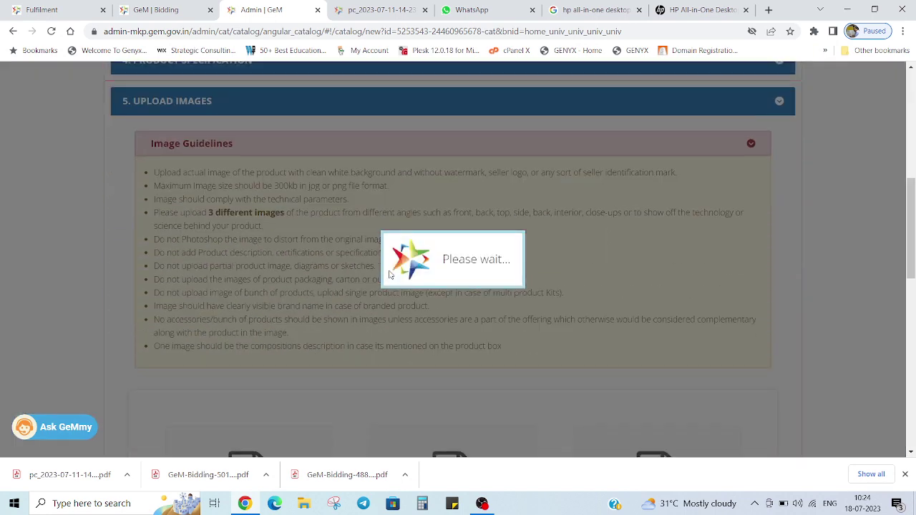
- Add 61NFu9WnvTS._AC_SL1500_ as the product's front view image and 61wFzOcvtEL._SL1200_ as its side/top/back view image
{"action": "scroll", "coordinate": [465, 290], "scroll_direction": "down", "scroll_amount": 3}
{"action": "scroll", "coordinate": [467, 299], "scroll_direction": "down", "scroll_amount": 1}
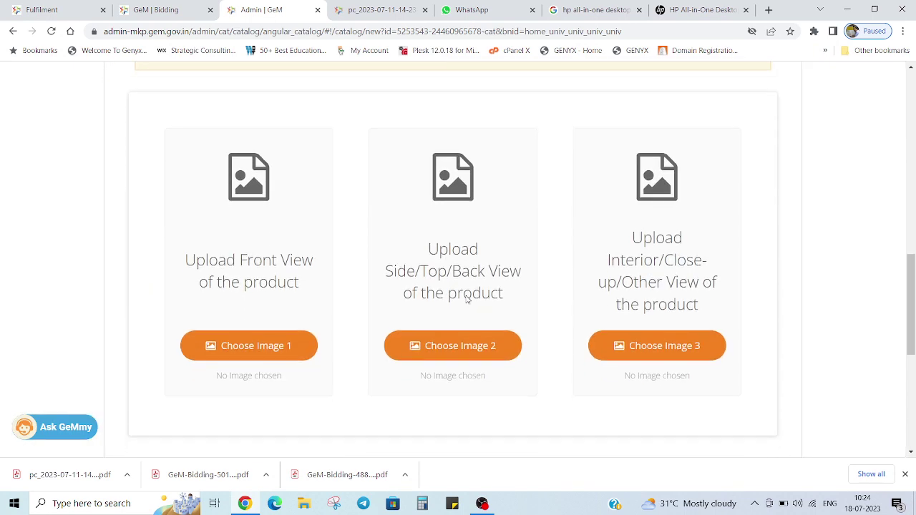
{"action": "left_click", "coordinate": [283, 345]}
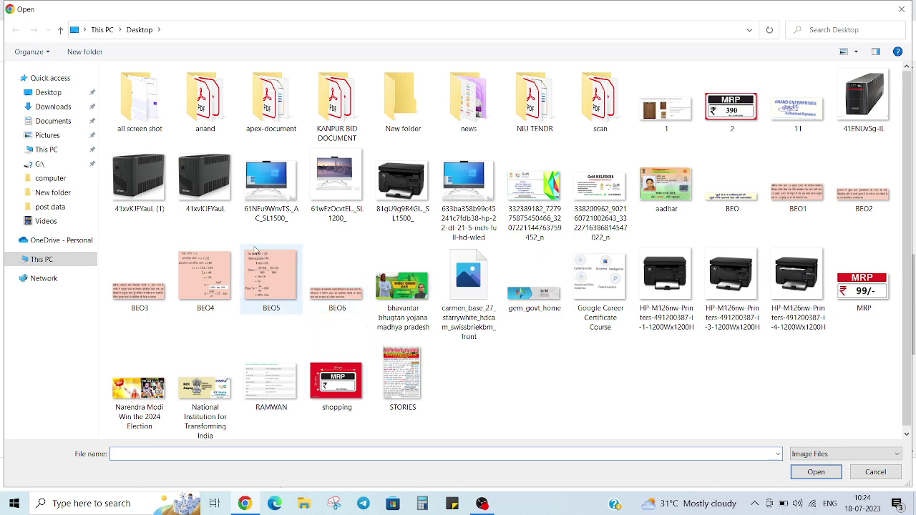
{"action": "left_click", "coordinate": [271, 185]}
{"action": "left_click", "coordinate": [820, 475]}
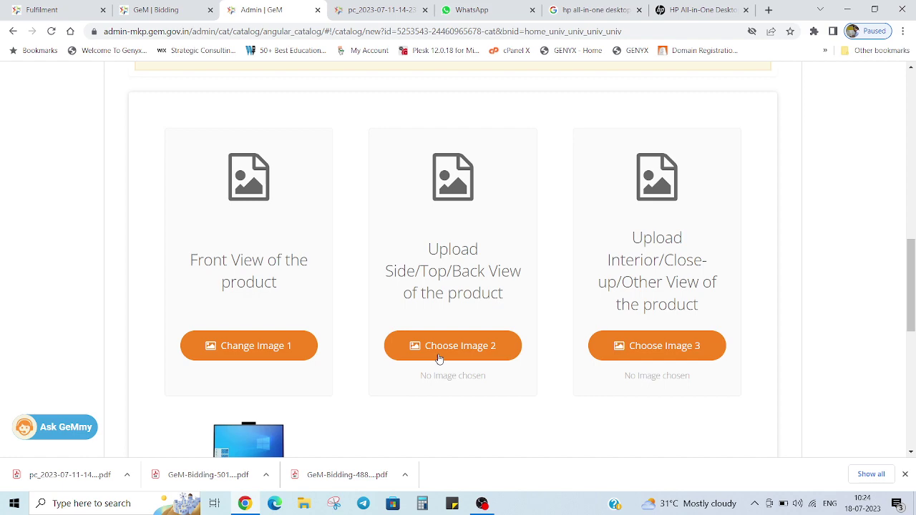
{"action": "left_click", "coordinate": [440, 351]}
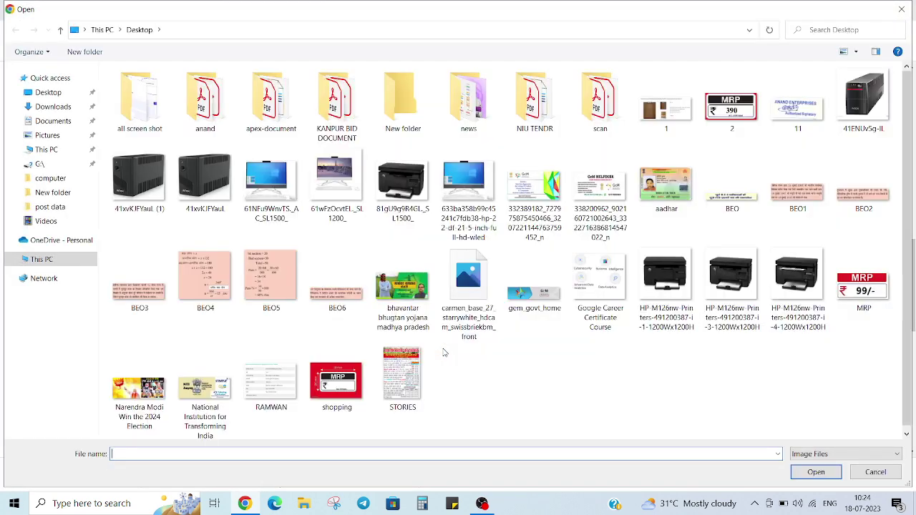
{"action": "left_click", "coordinate": [337, 216]}
{"action": "left_click", "coordinate": [815, 472]}
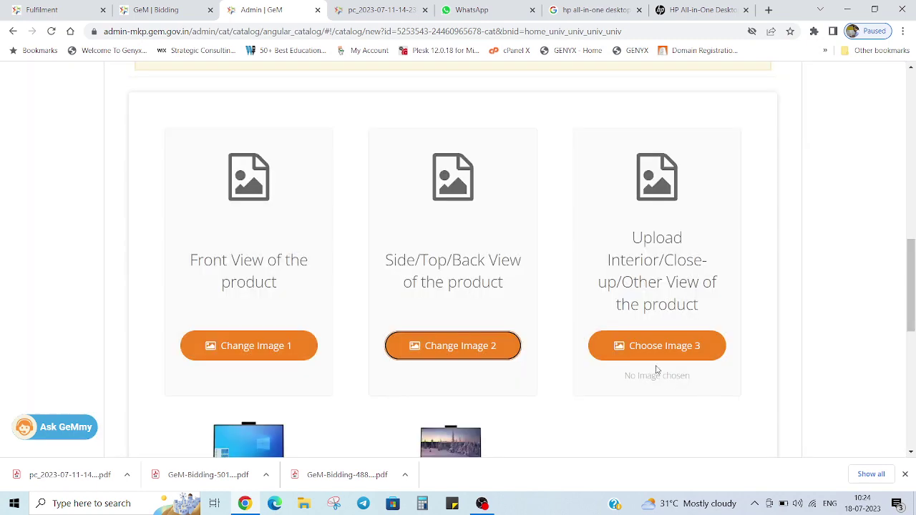
- Add 633ba358b99c45241c7fdb38-hp-22-df-21-5-inch-full-hd-wled as the interior/close-up/other view, then certify the images as distinct and save them
{"action": "scroll", "coordinate": [656, 369], "scroll_direction": "down", "scroll_amount": 3}
{"action": "left_click", "coordinate": [646, 108]}
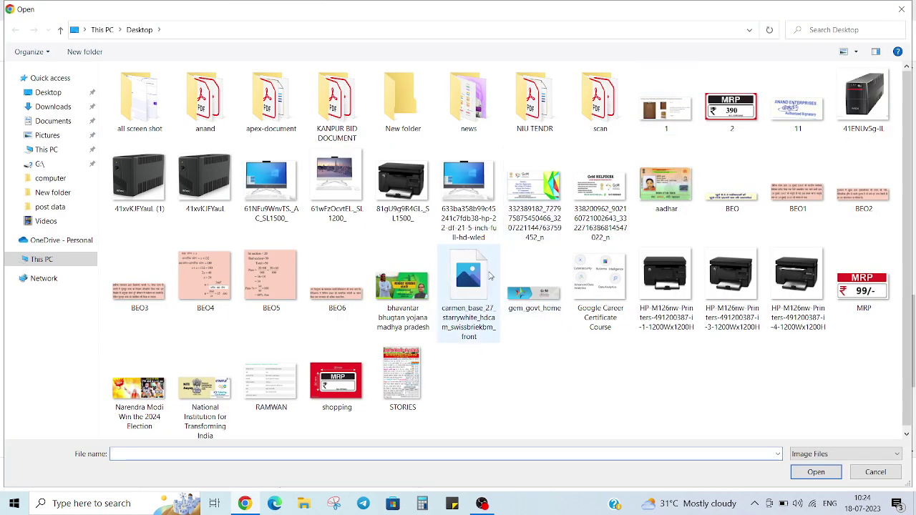
{"action": "left_click", "coordinate": [480, 213]}
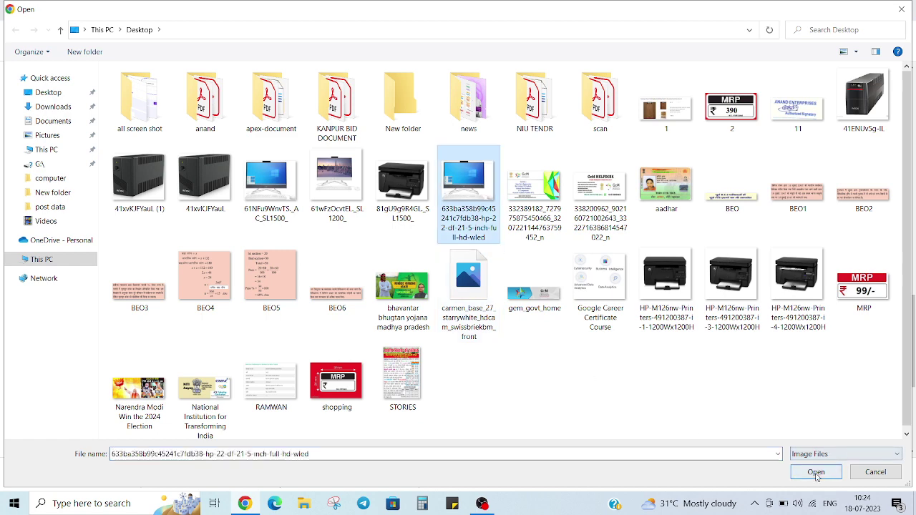
{"action": "left_click", "coordinate": [815, 472]}
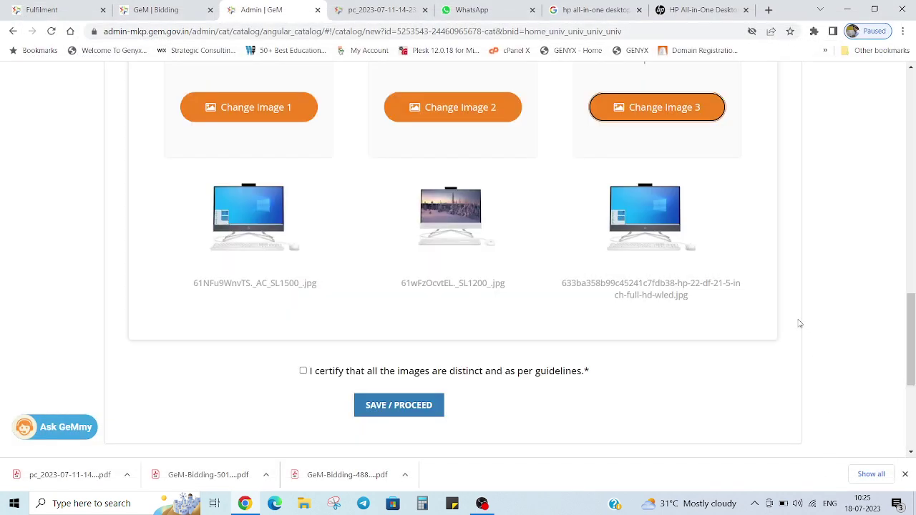
{"action": "left_click", "coordinate": [303, 371]}
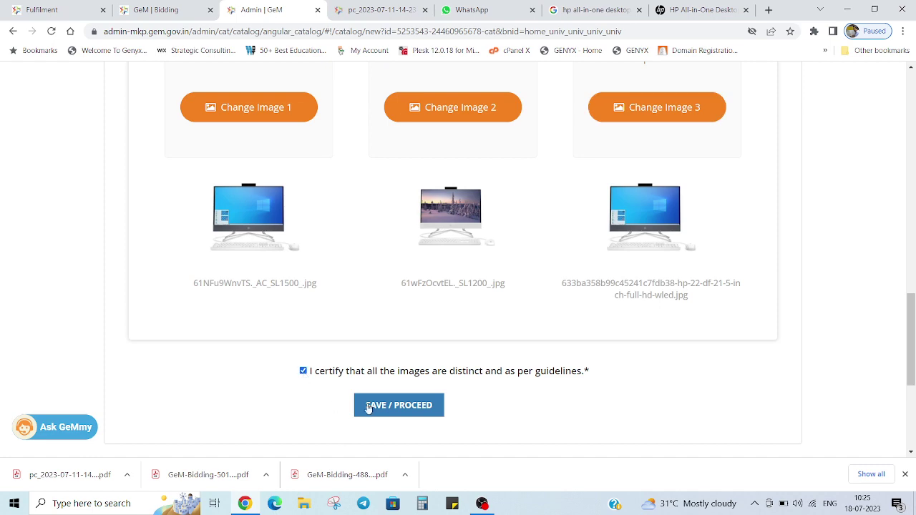
{"action": "left_click", "coordinate": [368, 406]}
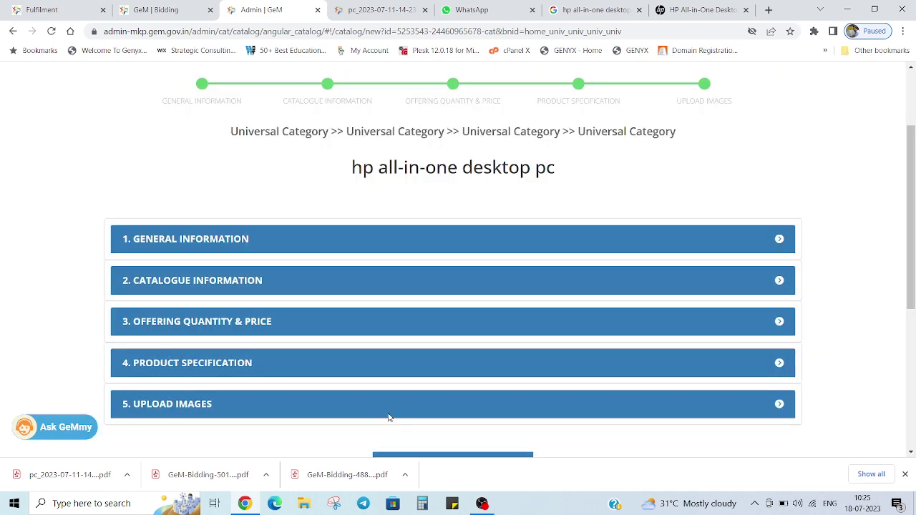
- Open the GeM General Terms and Conditions for review and return to the hp all-in-one desktop pc catalogue form
{"action": "scroll", "coordinate": [388, 415], "scroll_direction": "up", "scroll_amount": 2}
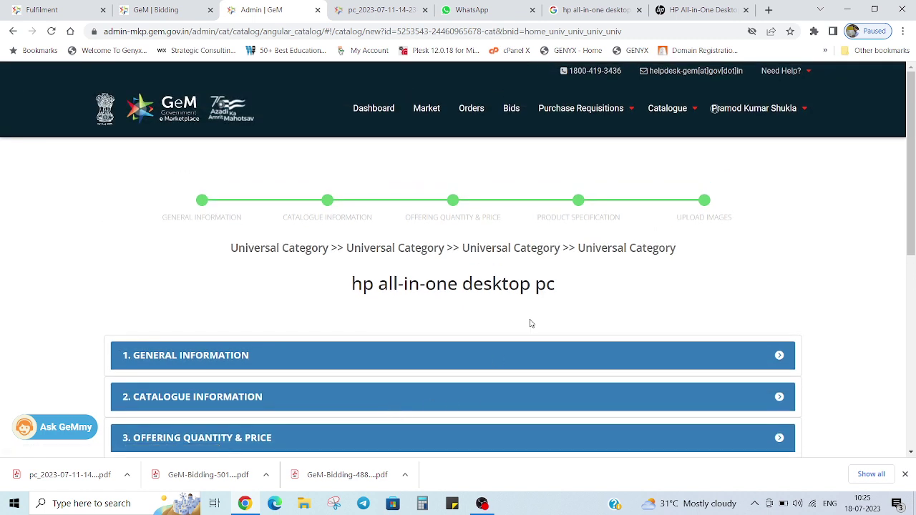
{"action": "double_click", "coordinate": [494, 286]}
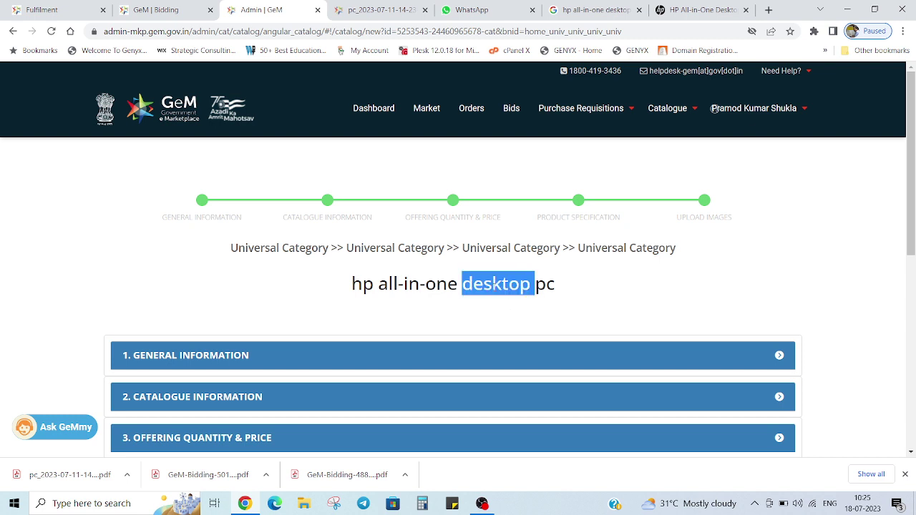
{"action": "left_click", "coordinate": [495, 288]}
{"action": "scroll", "coordinate": [552, 314], "scroll_direction": "down", "scroll_amount": 3}
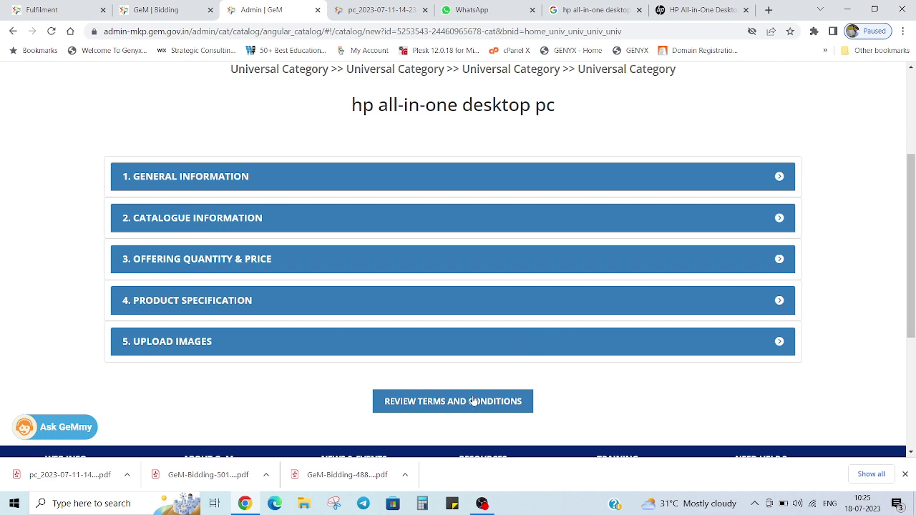
{"action": "left_click", "coordinate": [447, 403]}
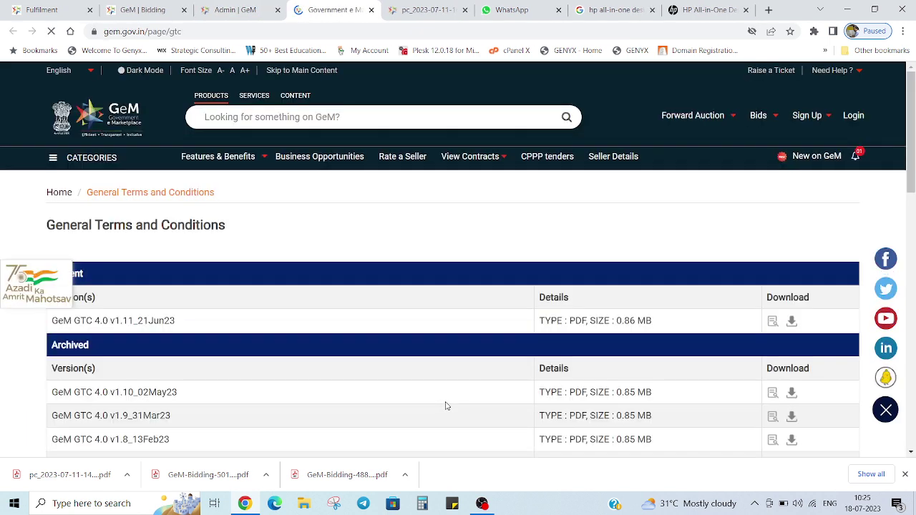
{"action": "left_click", "coordinate": [221, 10]}
{"action": "scroll", "coordinate": [362, 377], "scroll_direction": "down", "scroll_amount": 3}
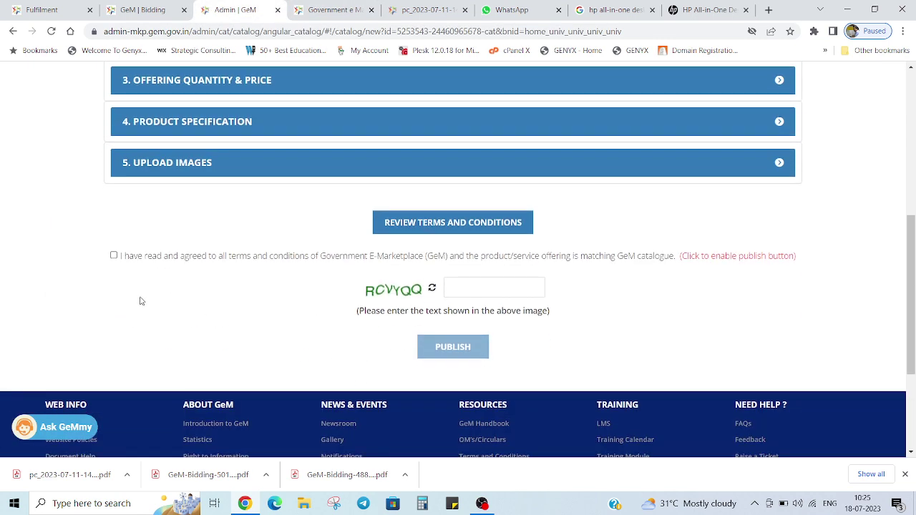
- Agree to the GeM terms and conditions, enter the captcha text and publish the product
{"action": "left_click", "coordinate": [114, 256]}
{"action": "left_click", "coordinate": [499, 290]}
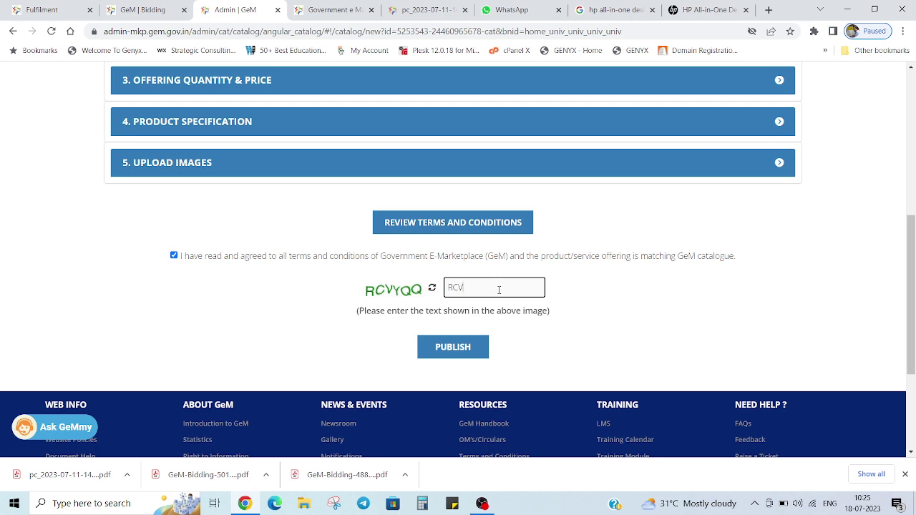
{"action": "type", "text": "QQ"}
{"action": "left_click", "coordinate": [444, 351]}
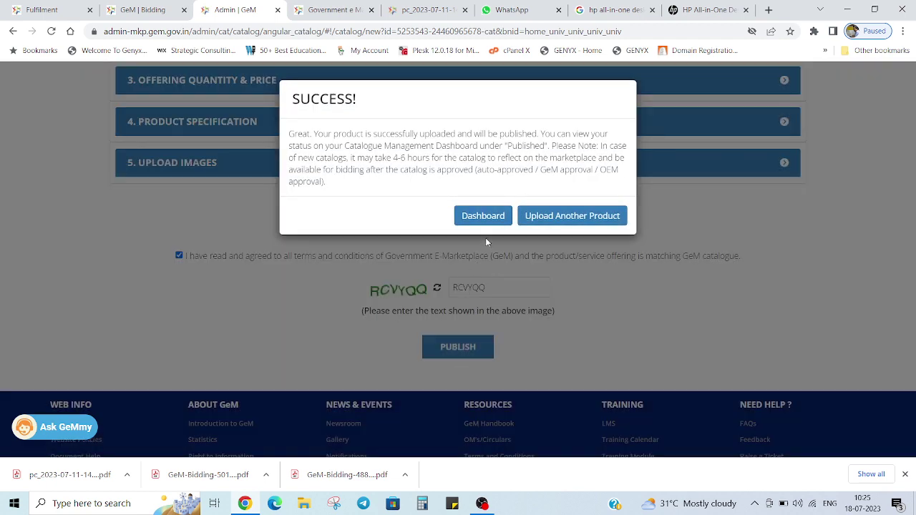
- Go to the catalogue dashboard and check the hp all-in-one desktop pc's inventory status in the Published list
{"action": "left_click", "coordinate": [489, 215]}
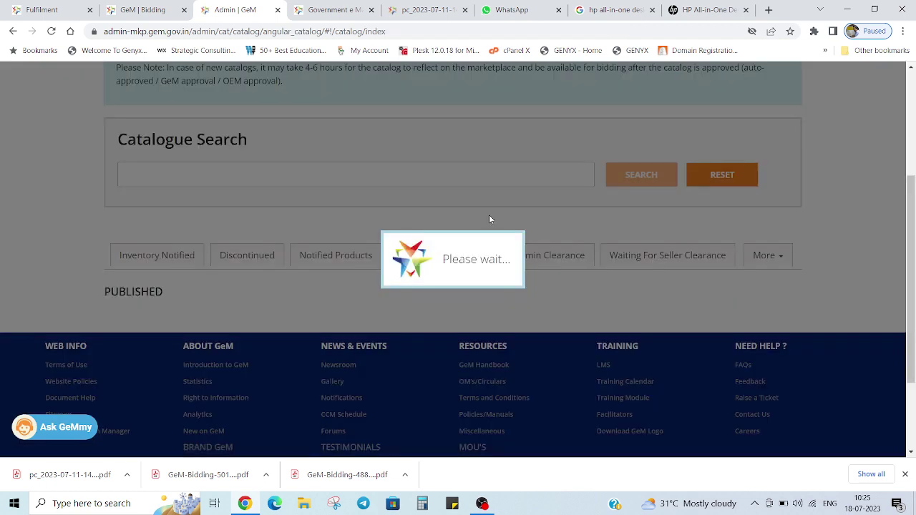
{"action": "scroll", "coordinate": [458, 322], "scroll_direction": "down", "scroll_amount": 3}
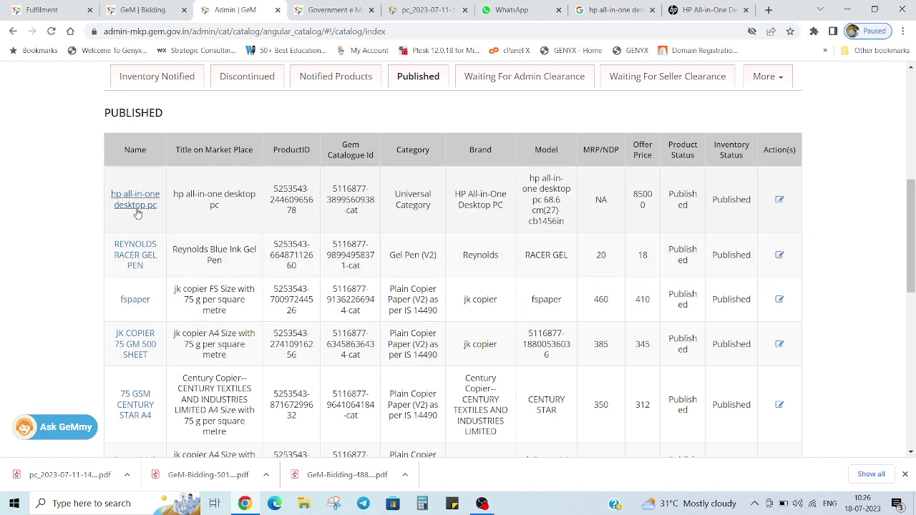
{"action": "double_click", "coordinate": [727, 201]}
{"action": "left_click", "coordinate": [728, 226]}
{"action": "scroll", "coordinate": [727, 226], "scroll_direction": "up", "scroll_amount": 5}
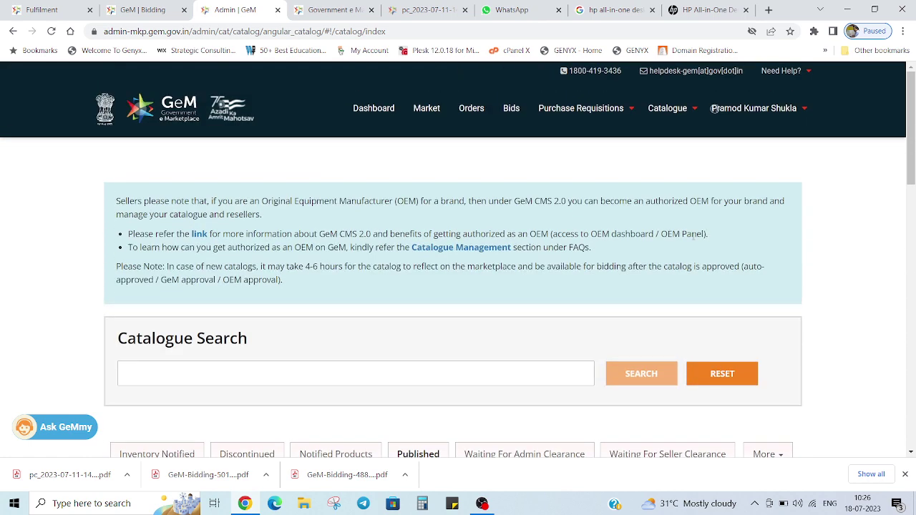
- Open Search My Offerings for products and review the hp all-in-one desktop pc entry among the published offerings
{"action": "mouse_move", "coordinate": [687, 108]}
{"action": "mouse_move", "coordinate": [631, 130]}
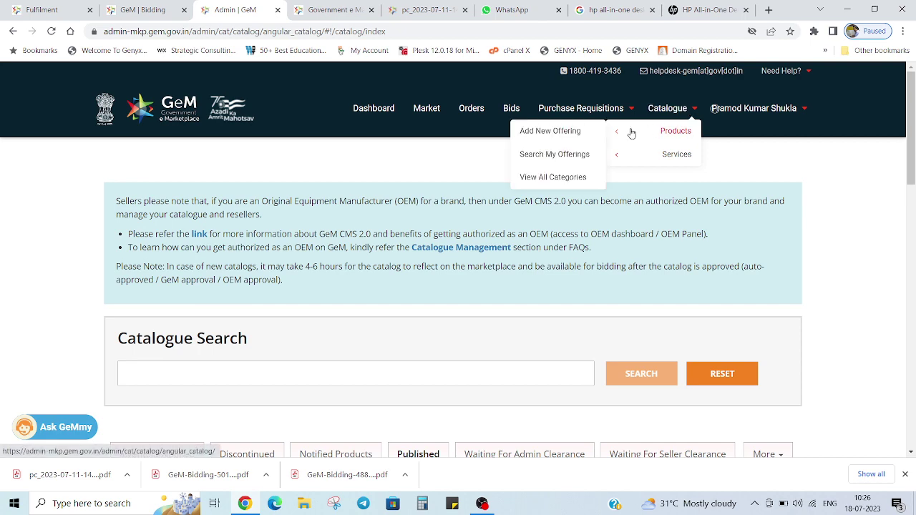
{"action": "left_click", "coordinate": [565, 155]}
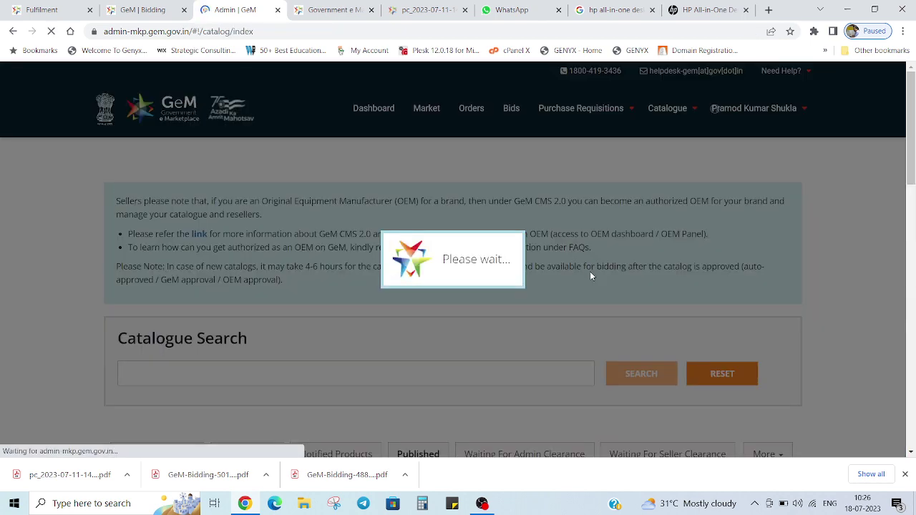
{"action": "scroll", "coordinate": [589, 271], "scroll_direction": "down", "scroll_amount": 4}
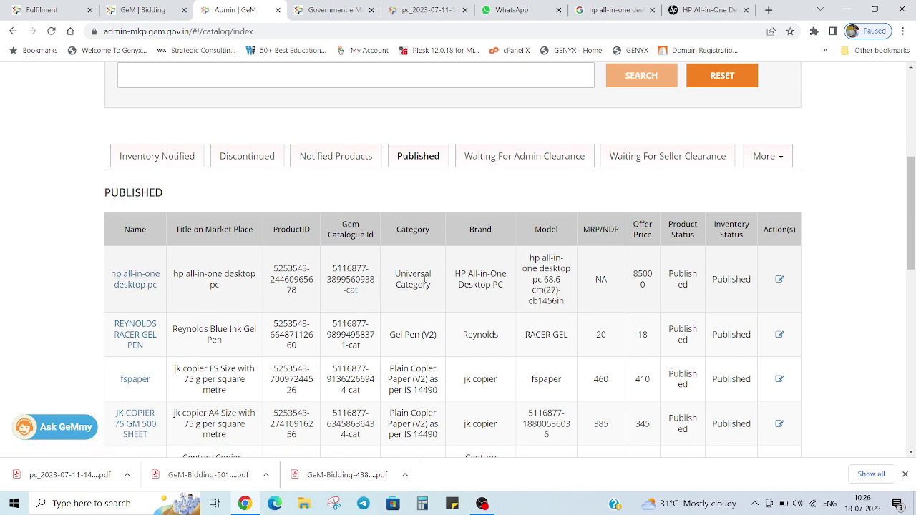
- Return from the buyer's specification PDF to the GeM bid document and select its bid number
{"action": "scroll", "coordinate": [624, 314], "scroll_direction": "up", "scroll_amount": 4}
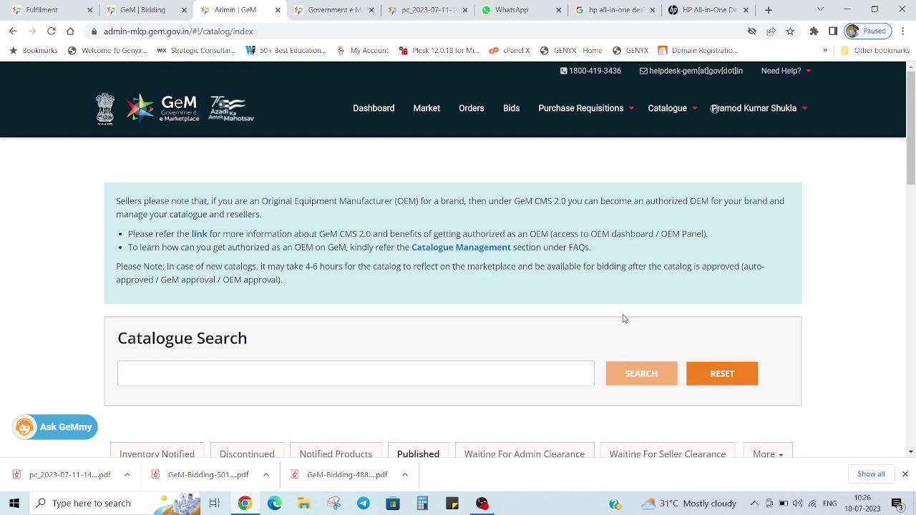
{"action": "left_click", "coordinate": [430, 13]}
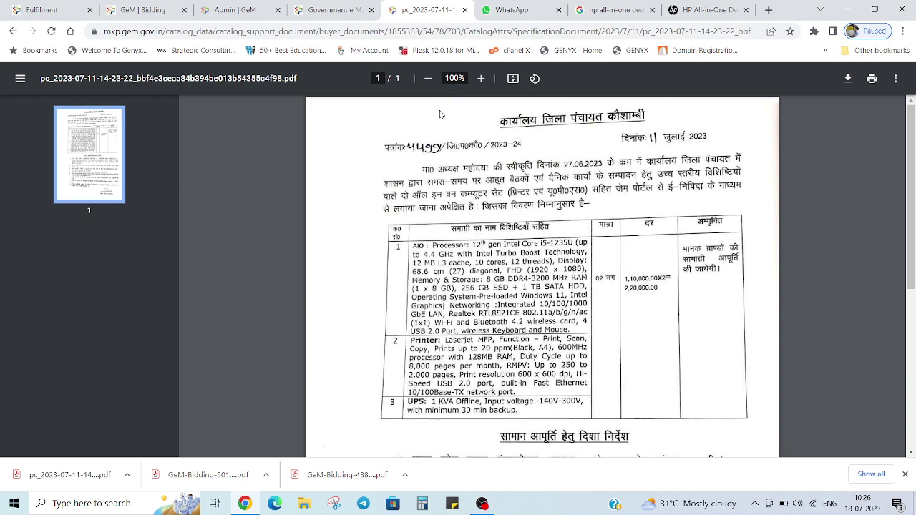
{"action": "left_click", "coordinate": [13, 32]}
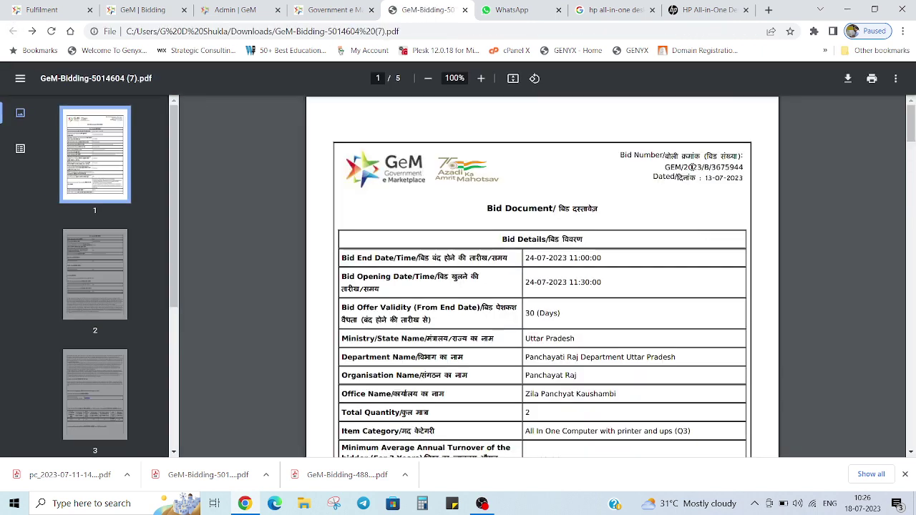
{"action": "triple_click", "coordinate": [692, 166]}
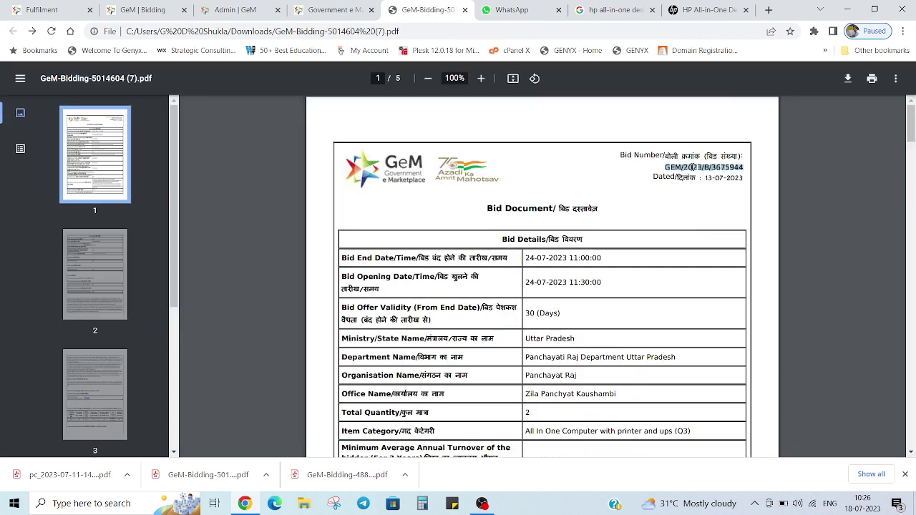
- Switch to the Bid Participation page for the all-in-one computer bid and reload it
{"action": "left_click", "coordinate": [143, 10]}
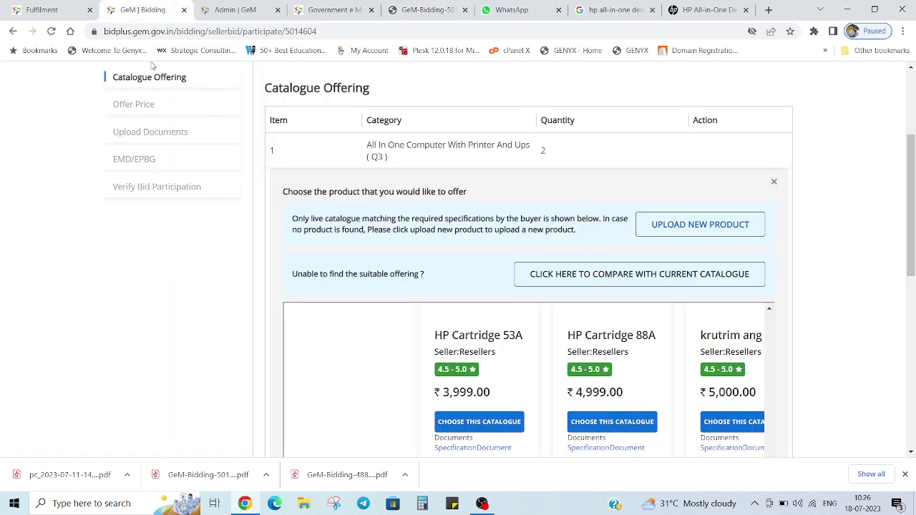
{"action": "scroll", "coordinate": [254, 200], "scroll_direction": "up", "scroll_amount": 2}
{"action": "scroll", "coordinate": [254, 200], "scroll_direction": "up", "scroll_amount": 1}
{"action": "left_click", "coordinate": [297, 31]}
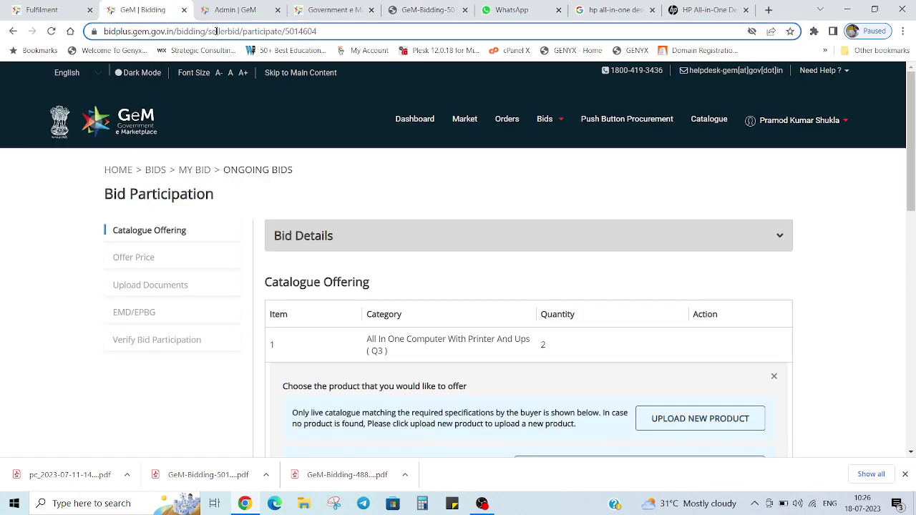
{"action": "left_click", "coordinate": [51, 31]}
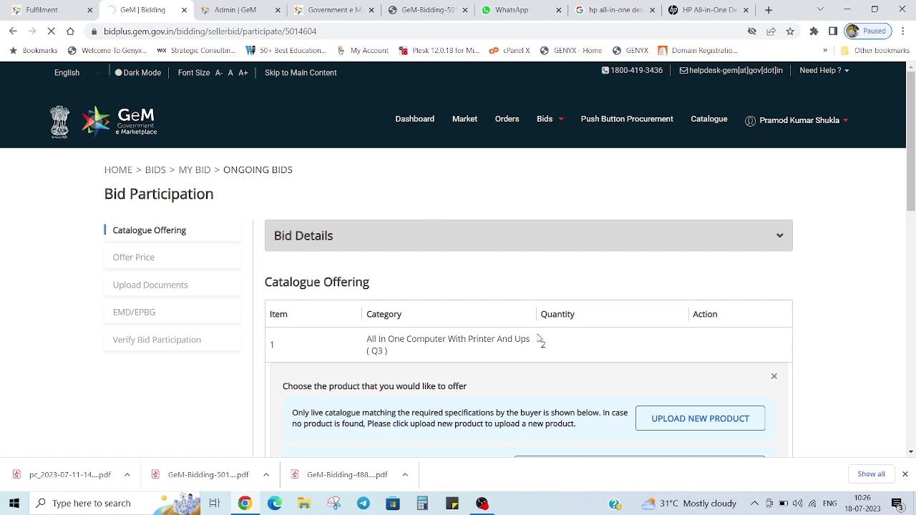
- Open catalogue selection for the All In One Computer With Printer And Ups item and choose the hp all in one desktop pc
{"action": "scroll", "coordinate": [540, 339], "scroll_direction": "down", "scroll_amount": 3}
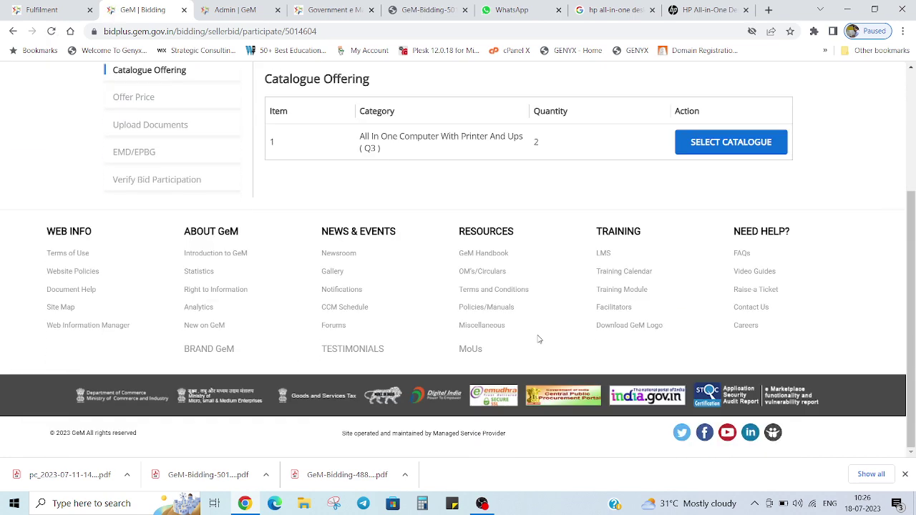
{"action": "left_click", "coordinate": [715, 145]}
{"action": "scroll", "coordinate": [642, 358], "scroll_direction": "down", "scroll_amount": 5}
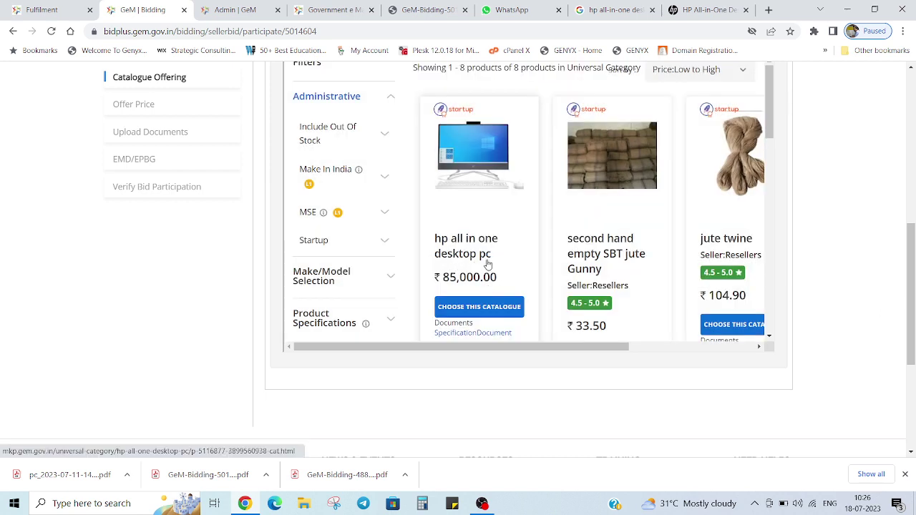
{"action": "scroll", "coordinate": [493, 290], "scroll_direction": "down", "scroll_amount": 2}
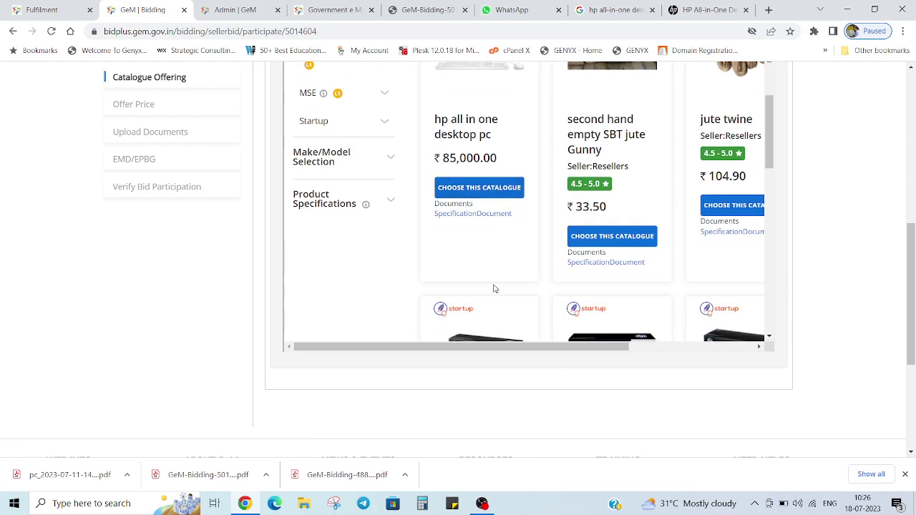
{"action": "scroll", "coordinate": [493, 290], "scroll_direction": "up", "scroll_amount": 2}
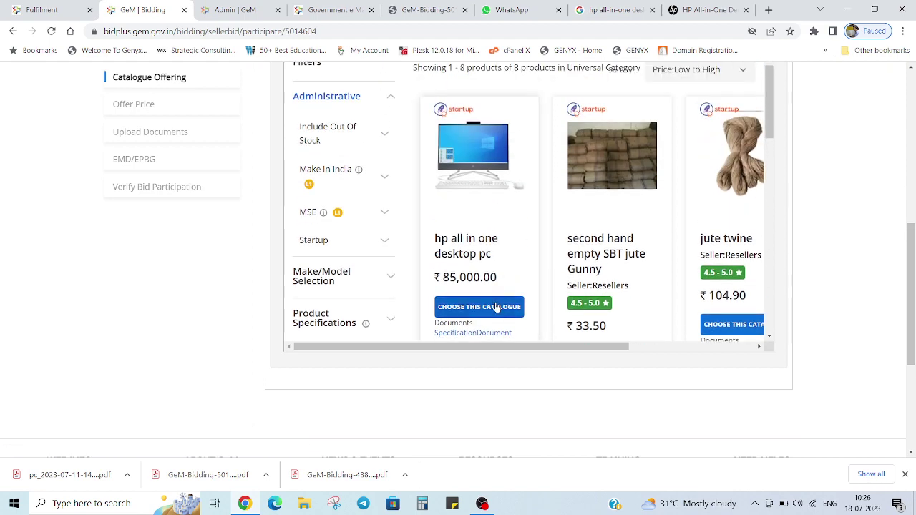
{"action": "scroll", "coordinate": [490, 224], "scroll_direction": "down", "scroll_amount": 2}
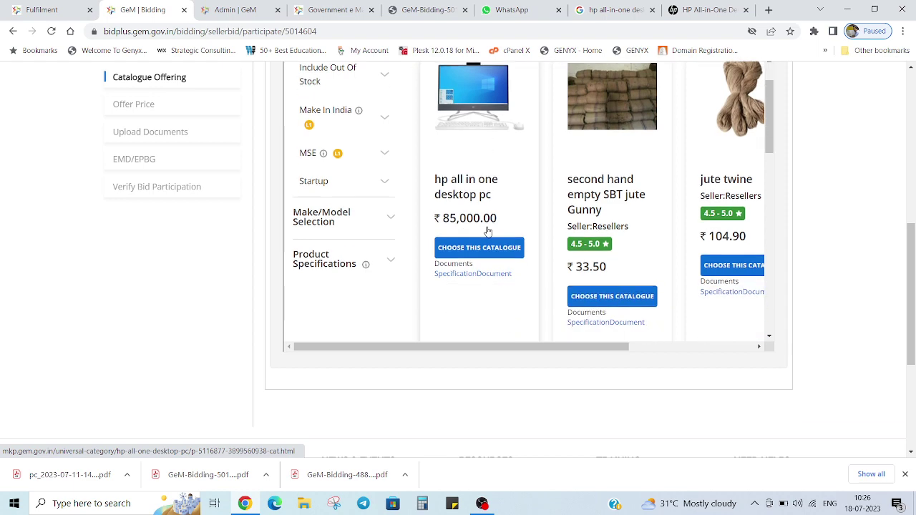
{"action": "left_click", "coordinate": [483, 188]}
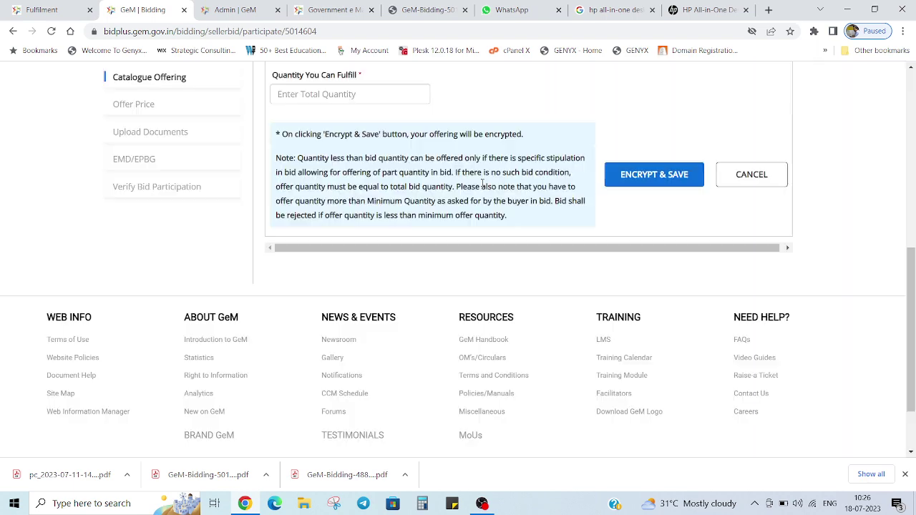
- Confirm that the offered product meets the buyer's specification requirements and set the quantity you can fulfill to 2
{"action": "scroll", "coordinate": [481, 183], "scroll_direction": "up", "scroll_amount": 3}
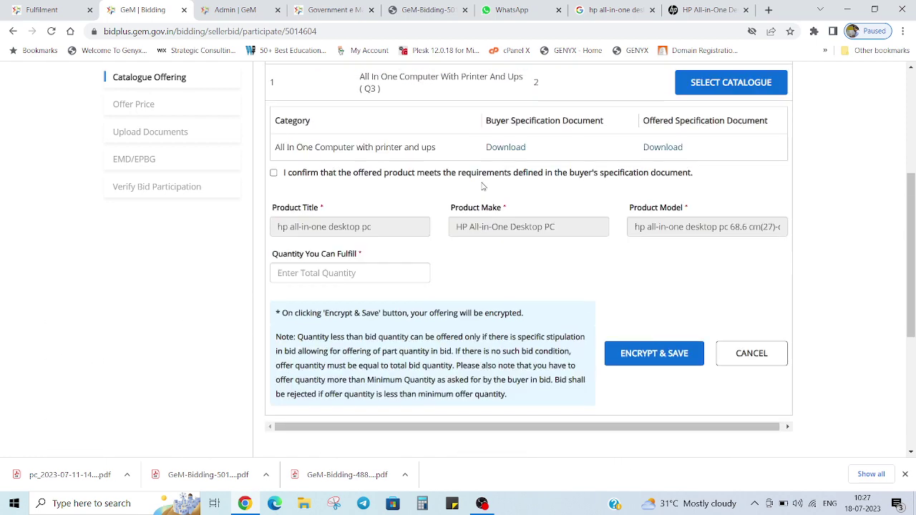
{"action": "scroll", "coordinate": [433, 274], "scroll_direction": "up", "scroll_amount": 4}
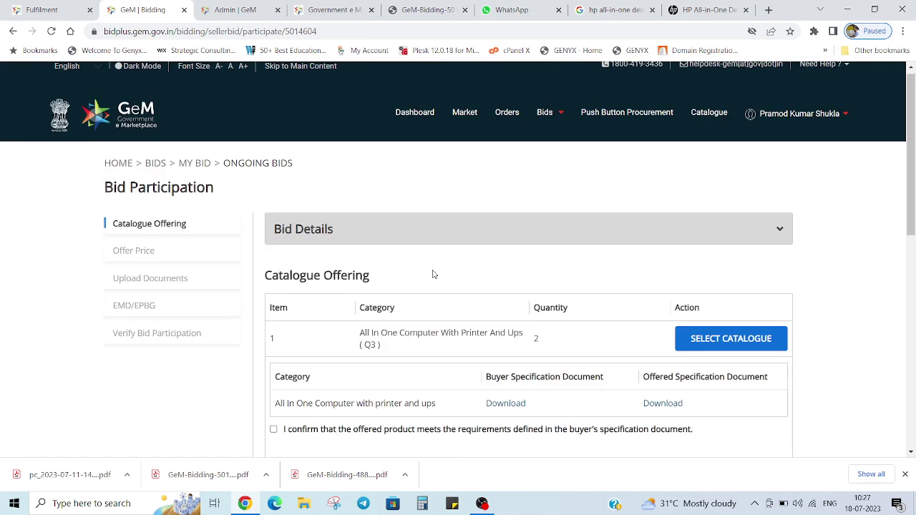
{"action": "scroll", "coordinate": [433, 274], "scroll_direction": "down", "scroll_amount": 2}
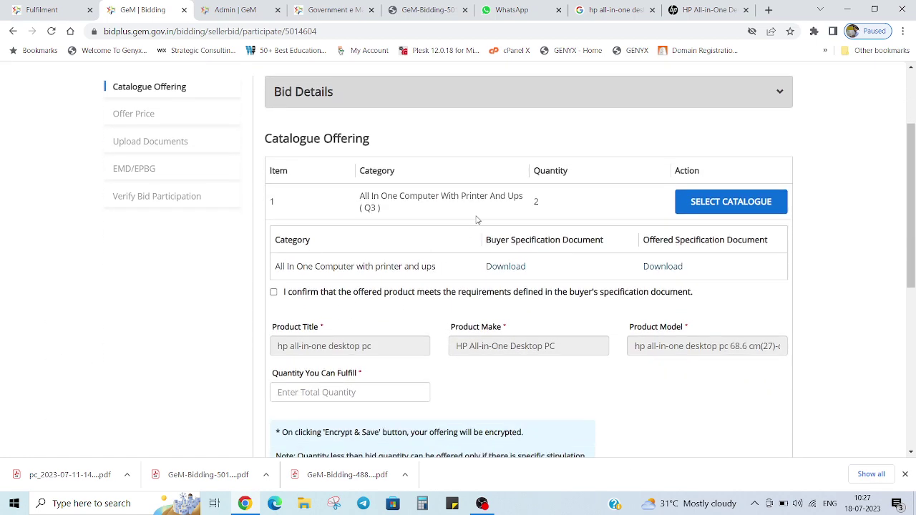
{"action": "scroll", "coordinate": [616, 286], "scroll_direction": "down", "scroll_amount": 1}
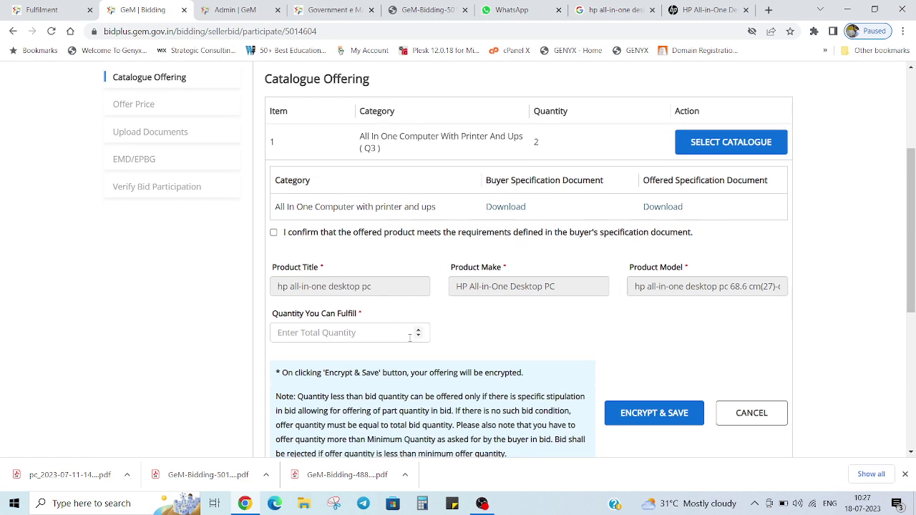
{"action": "scroll", "coordinate": [412, 336], "scroll_direction": "down", "scroll_amount": 3}
{"action": "scroll", "coordinate": [410, 336], "scroll_direction": "up", "scroll_amount": 2}
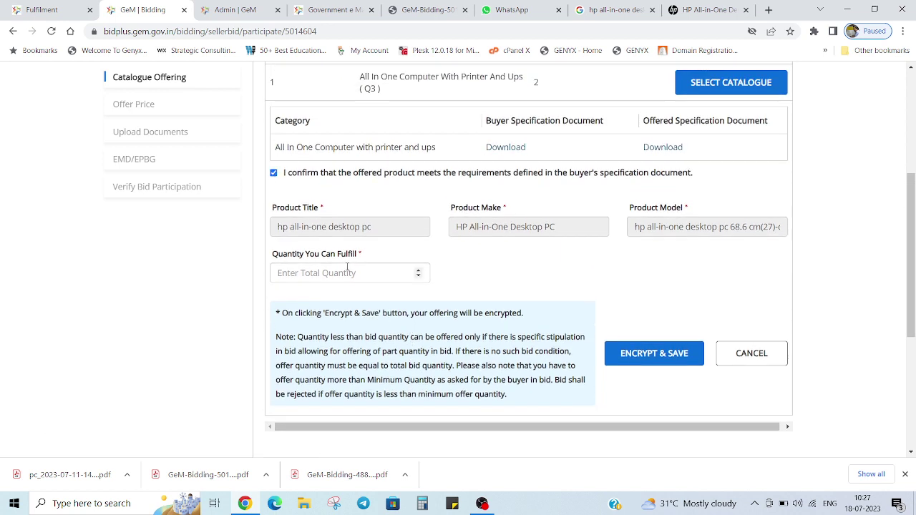
{"action": "left_click", "coordinate": [418, 270]}
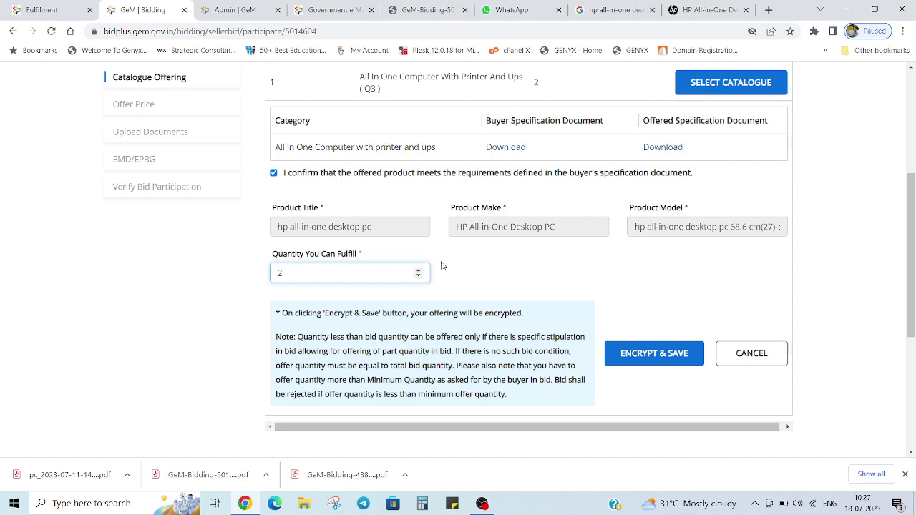
- Review the hp all-in-one desktop pc offering, then encrypt and save it for the bid
{"action": "scroll", "coordinate": [442, 266], "scroll_direction": "down", "scroll_amount": 1}
{"action": "scroll", "coordinate": [439, 262], "scroll_direction": "up", "scroll_amount": 1}
{"action": "scroll", "coordinate": [439, 262], "scroll_direction": "up", "scroll_amount": 4}
{"action": "scroll", "coordinate": [440, 262], "scroll_direction": "down", "scroll_amount": 5}
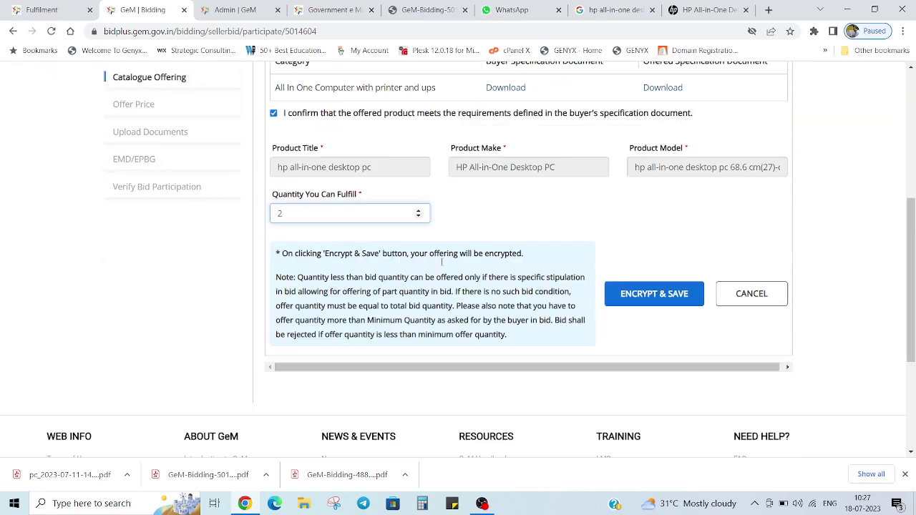
{"action": "left_click", "coordinate": [652, 304]}
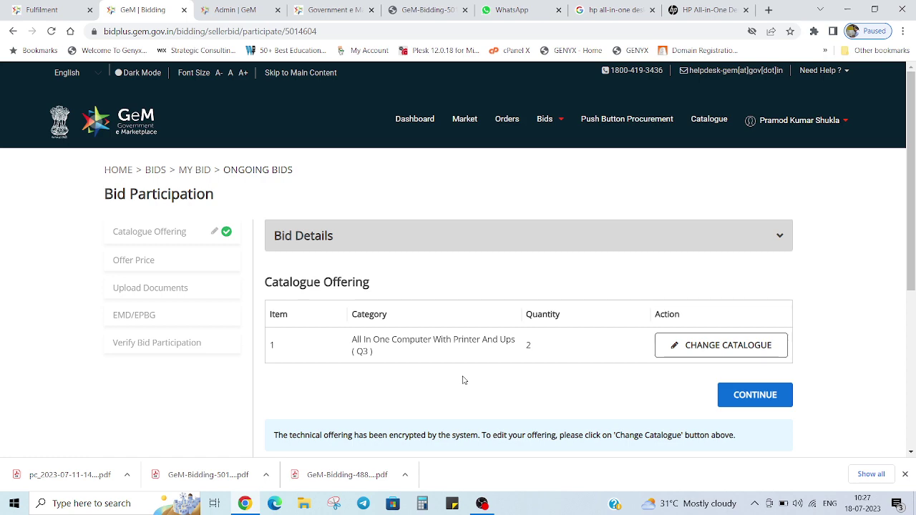
{"action": "scroll", "coordinate": [462, 380], "scroll_direction": "down", "scroll_amount": 3}
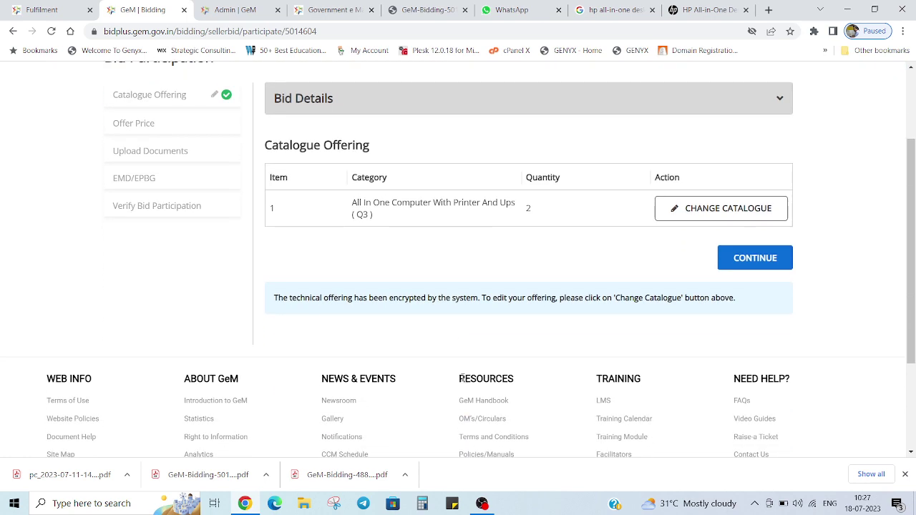
{"action": "scroll", "coordinate": [462, 380], "scroll_direction": "up", "scroll_amount": 2}
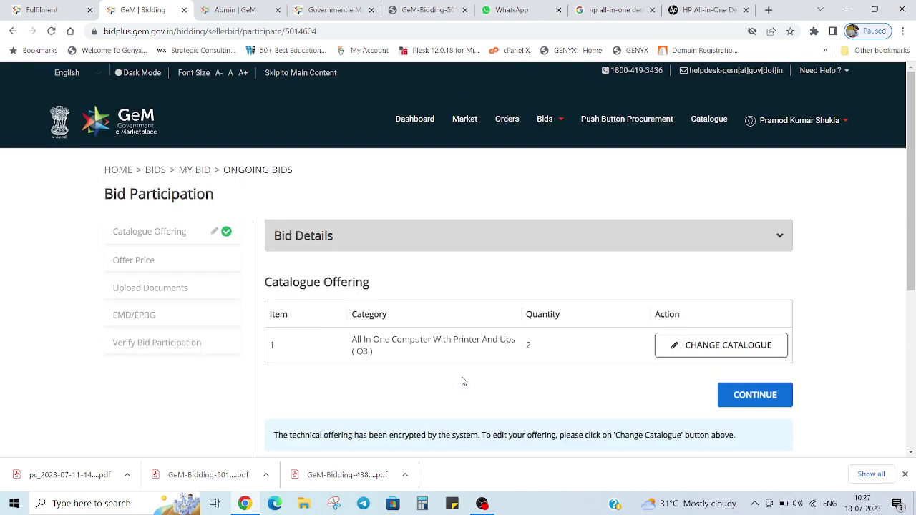
{"action": "scroll", "coordinate": [462, 380], "scroll_direction": "down", "scroll_amount": 3}
{"action": "scroll", "coordinate": [462, 380], "scroll_direction": "up", "scroll_amount": 3}
{"action": "scroll", "coordinate": [464, 385], "scroll_direction": "down", "scroll_amount": 3}
{"action": "scroll", "coordinate": [463, 385], "scroll_direction": "up", "scroll_amount": 3}
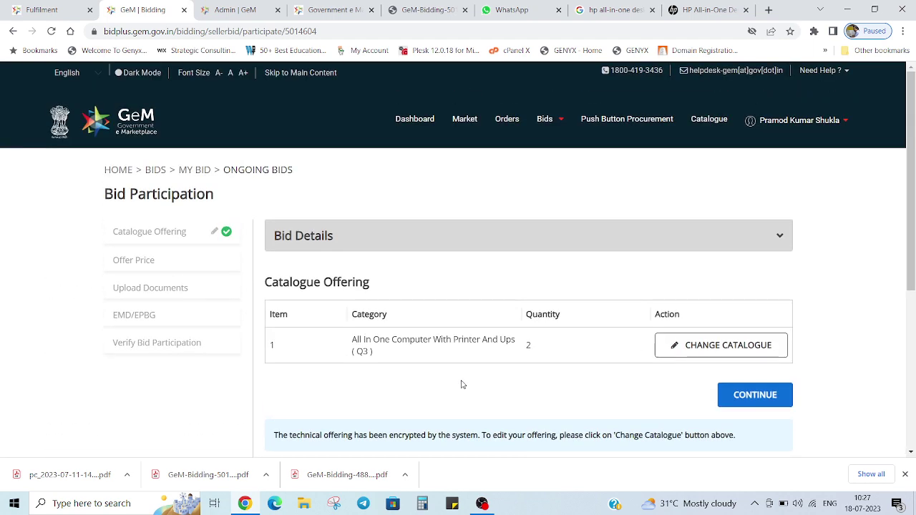